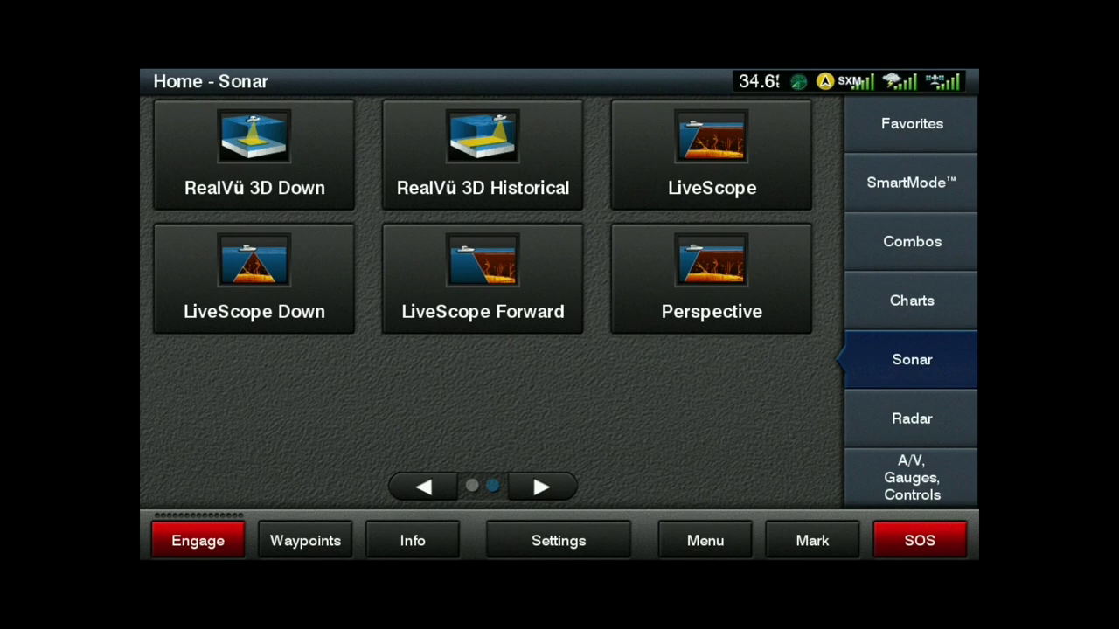
# - Check the chartplotter's installed software version in the system's software information and return to the home screen
pyautogui.click(558, 541)
pyautogui.click(808, 127)
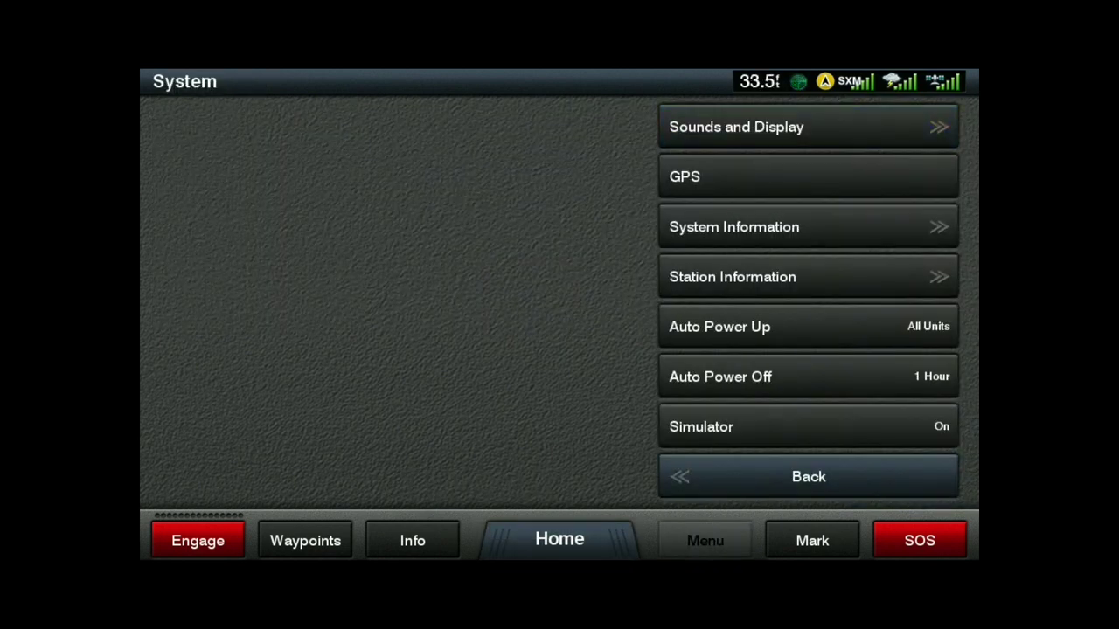
pyautogui.click(735, 226)
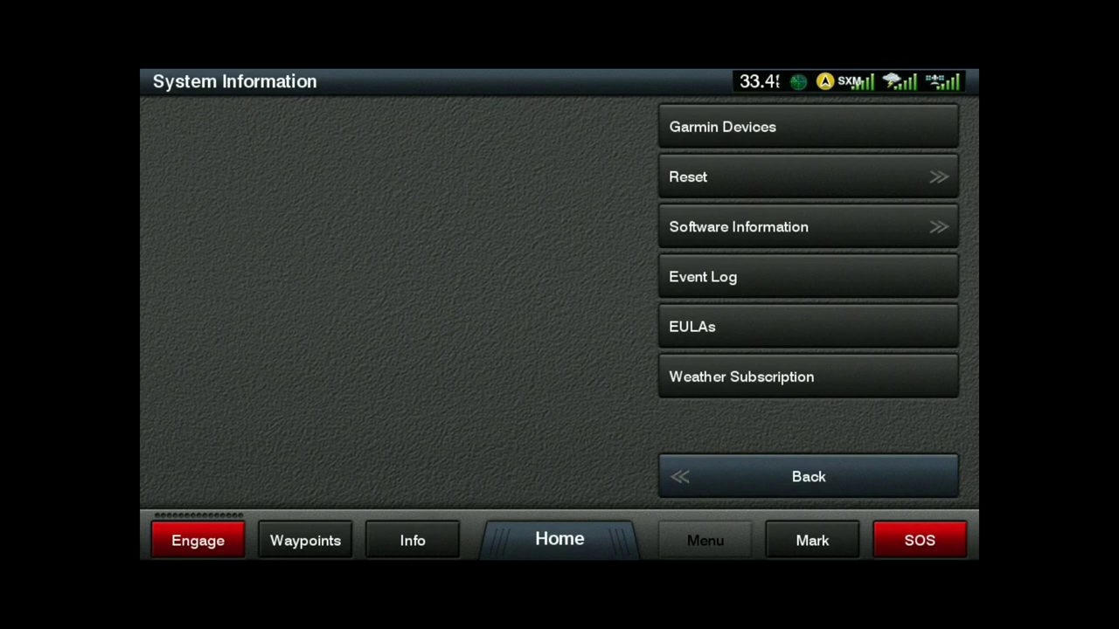
pyautogui.click(738, 227)
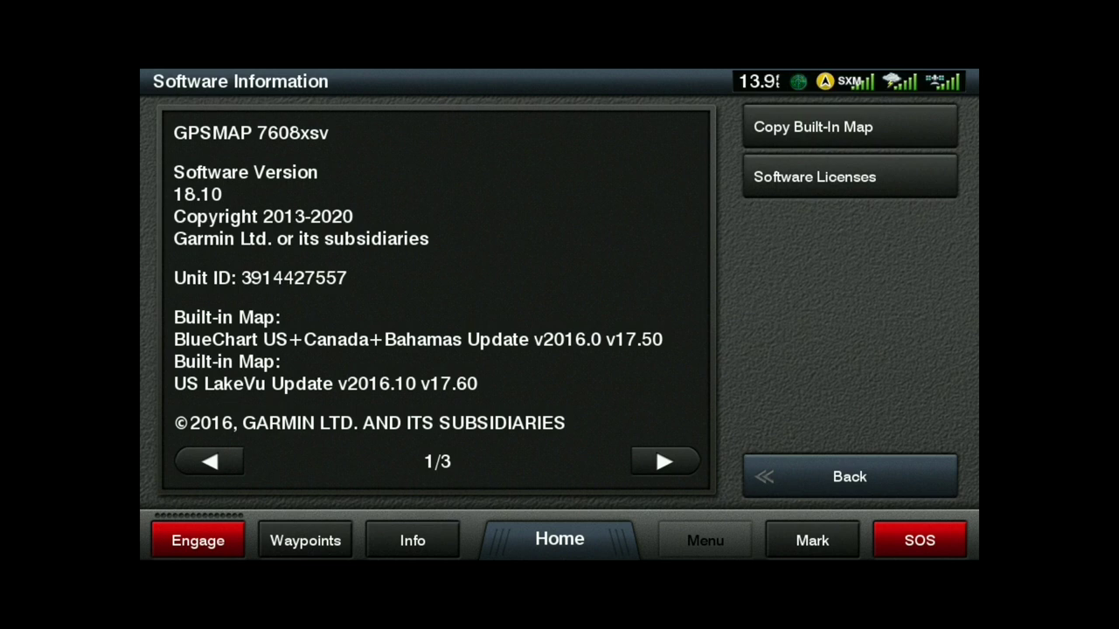
pyautogui.click(850, 476)
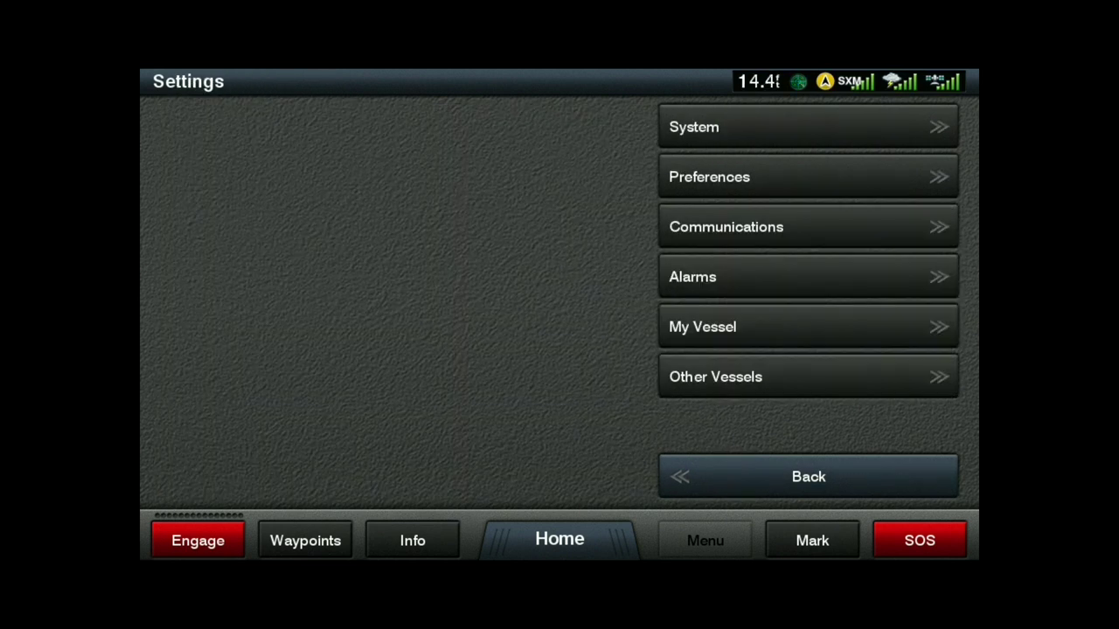
pyautogui.click(559, 539)
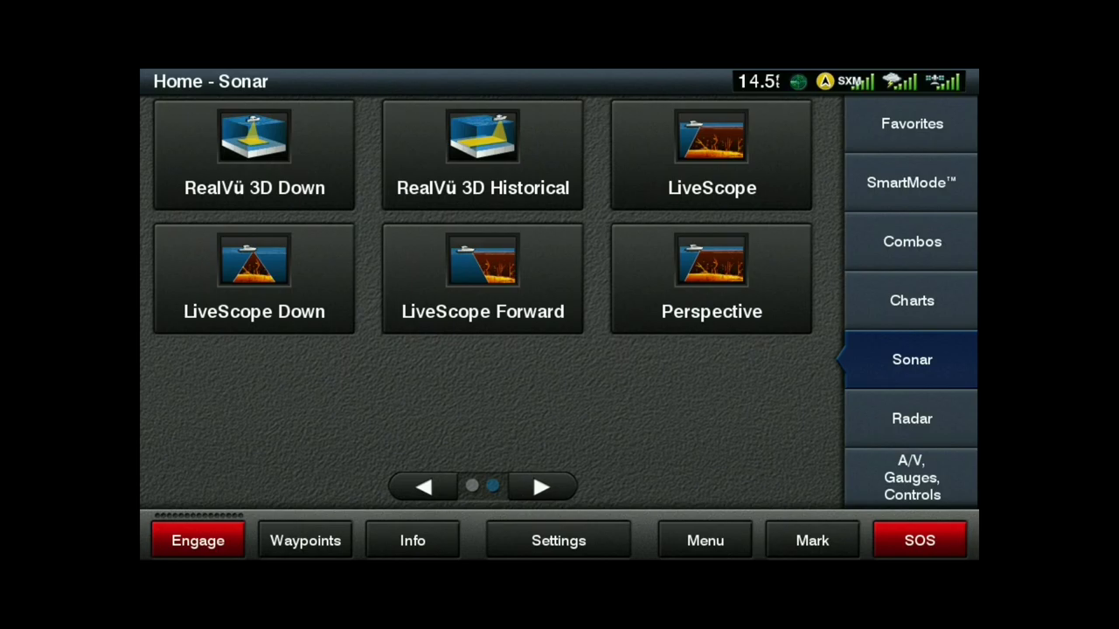
# - Open the Perspective sonar view and bring up its gain settings
pyautogui.click(712, 279)
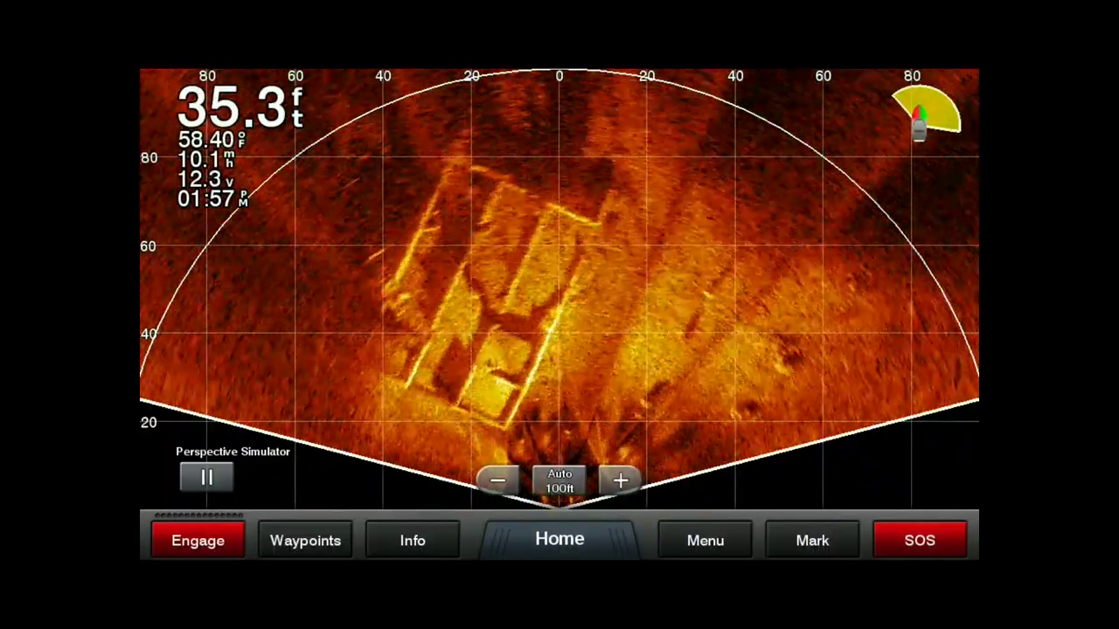
pyautogui.click(705, 540)
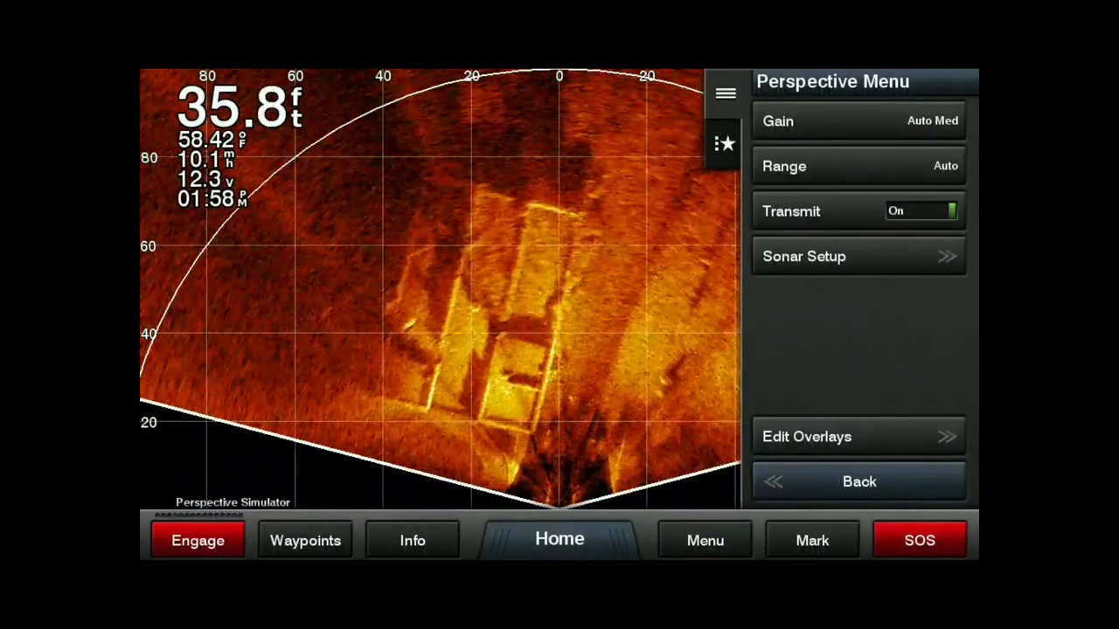
pyautogui.click(858, 121)
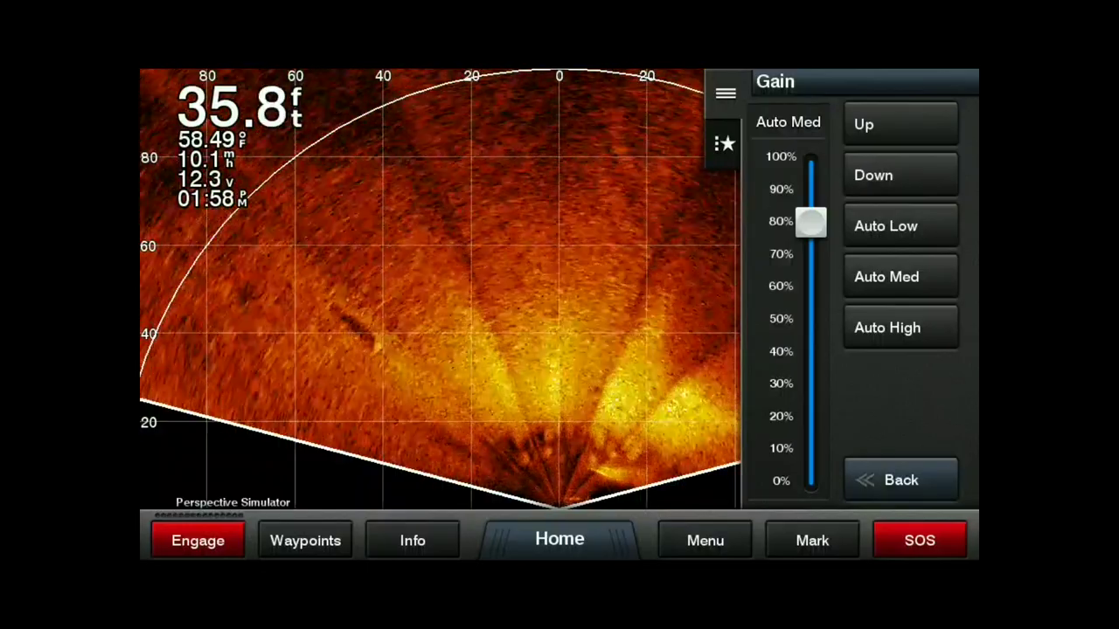
# - Try the Auto Low, Auto Med and Auto High gain presets and a manual 96% gain, and return to Auto Med
pyautogui.click(885, 225)
pyautogui.click(886, 276)
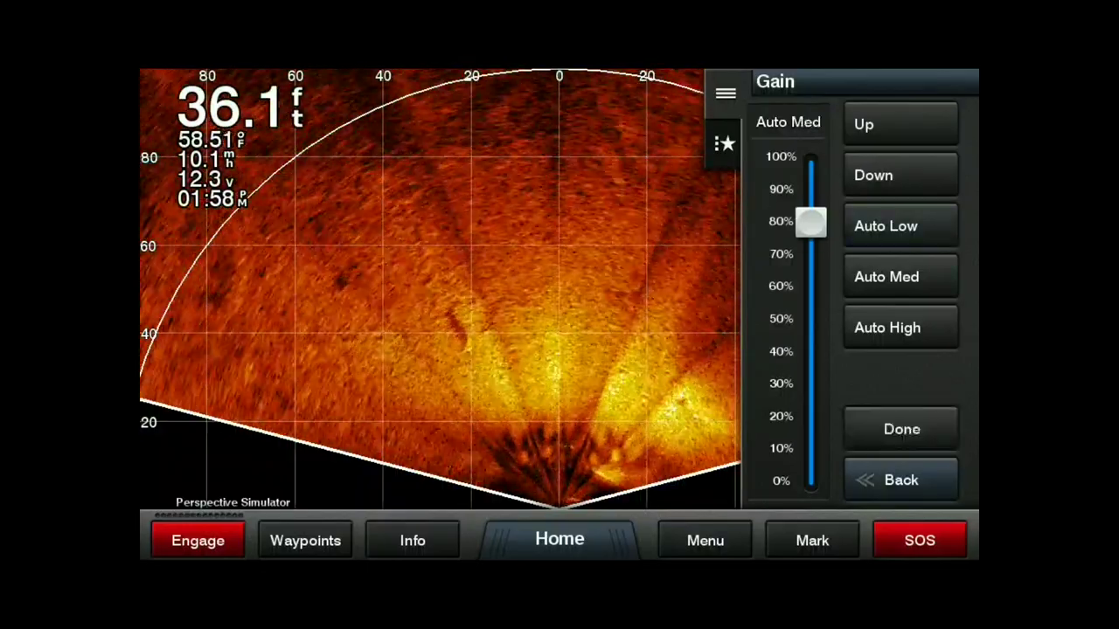
pyautogui.click(886, 327)
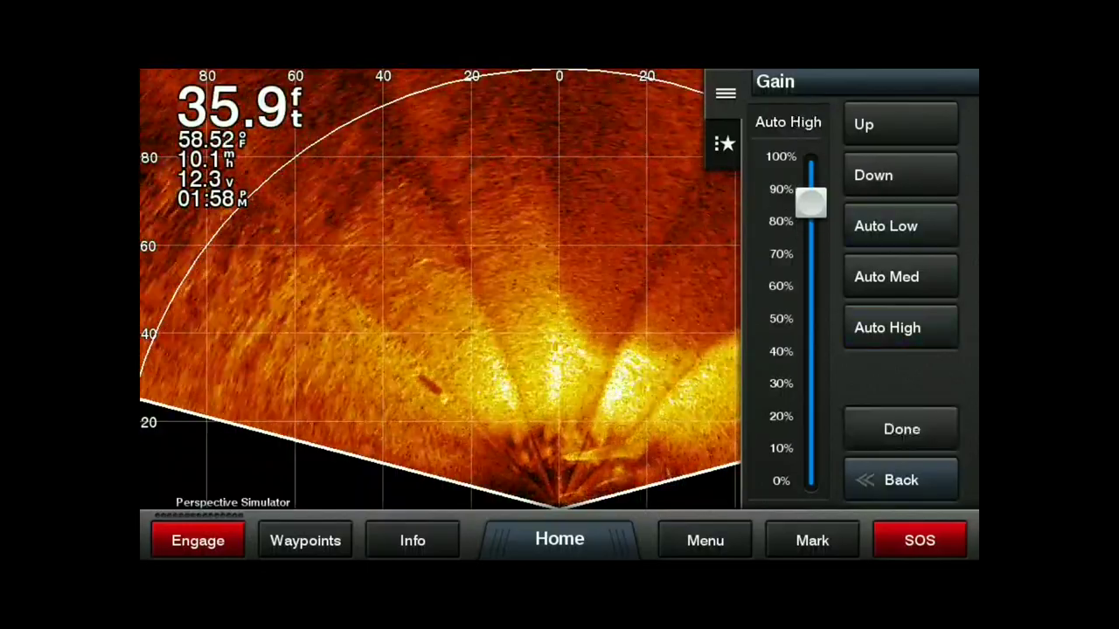
pyautogui.moveTo(811, 204); pyautogui.dragTo(810, 171)
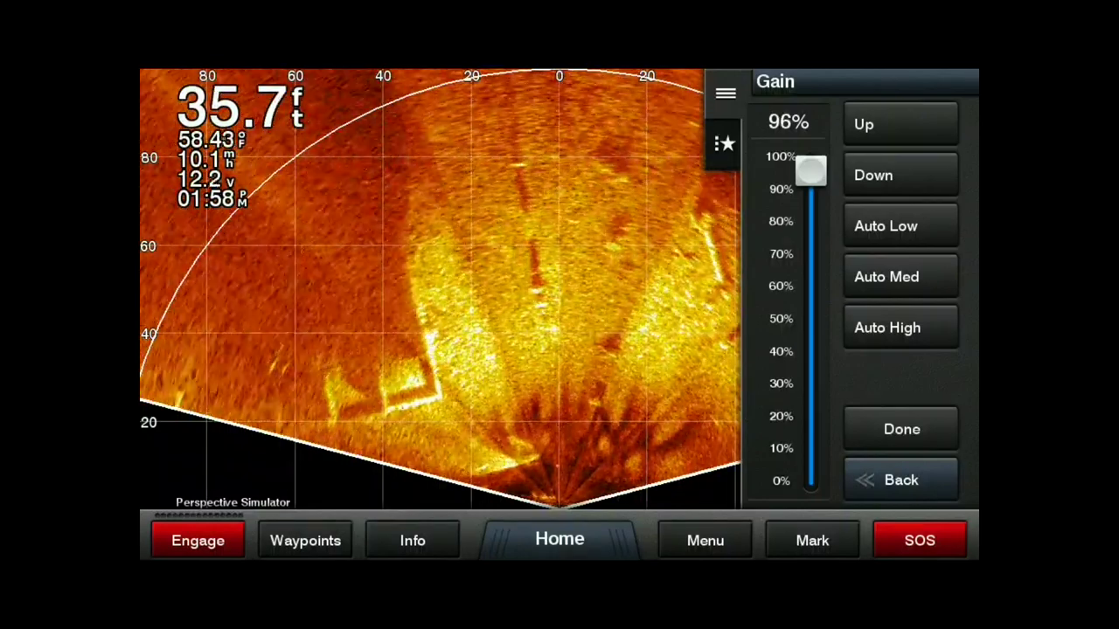
pyautogui.click(886, 276)
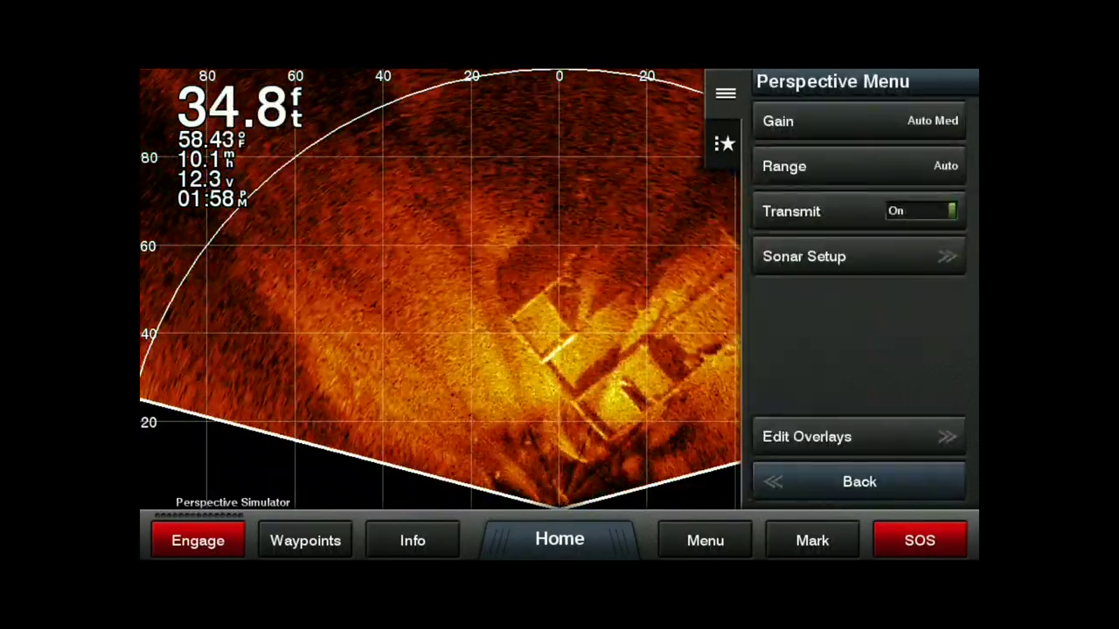
# - Set the Perspective sonar range to Auto and return to the full-screen sonar view
pyautogui.click(860, 165)
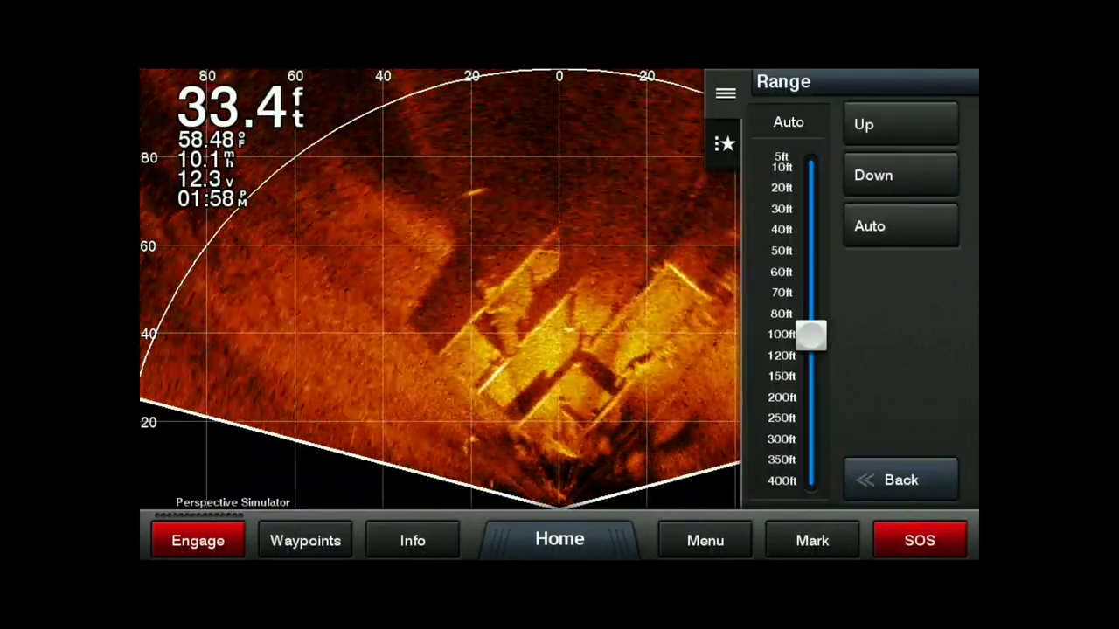
pyautogui.moveTo(810, 335)
pyautogui.mouseDown()
pyautogui.moveTo(810, 257)
pyautogui.moveTo(810, 365)
pyautogui.moveTo(810, 297)
pyautogui.moveTo(811, 335)
pyautogui.mouseUp()
pyautogui.click(900, 225)
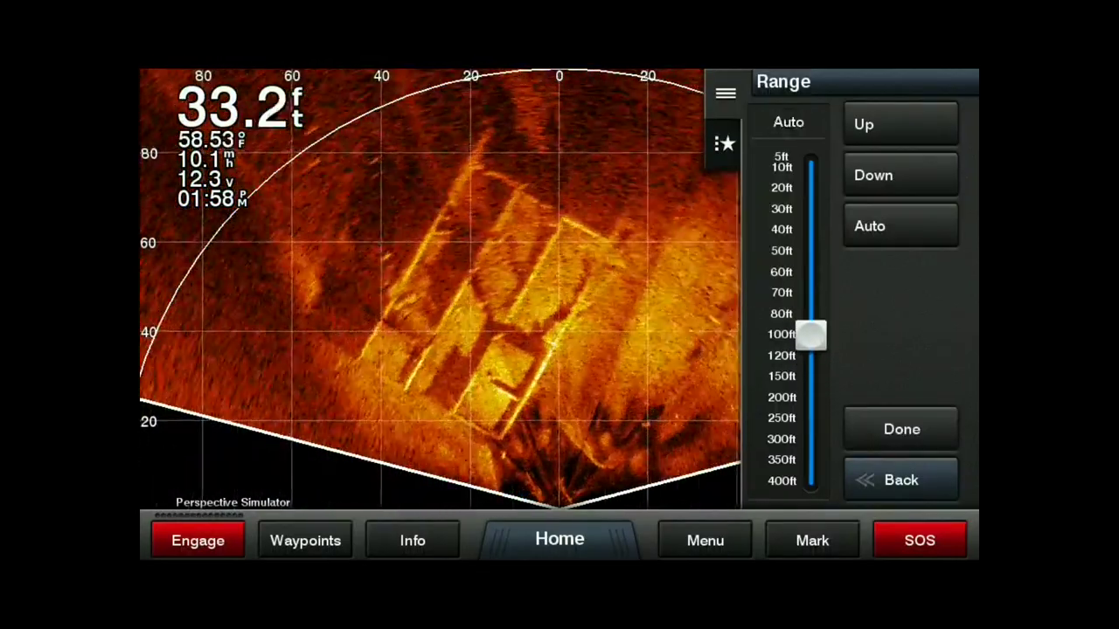
pyautogui.click(901, 429)
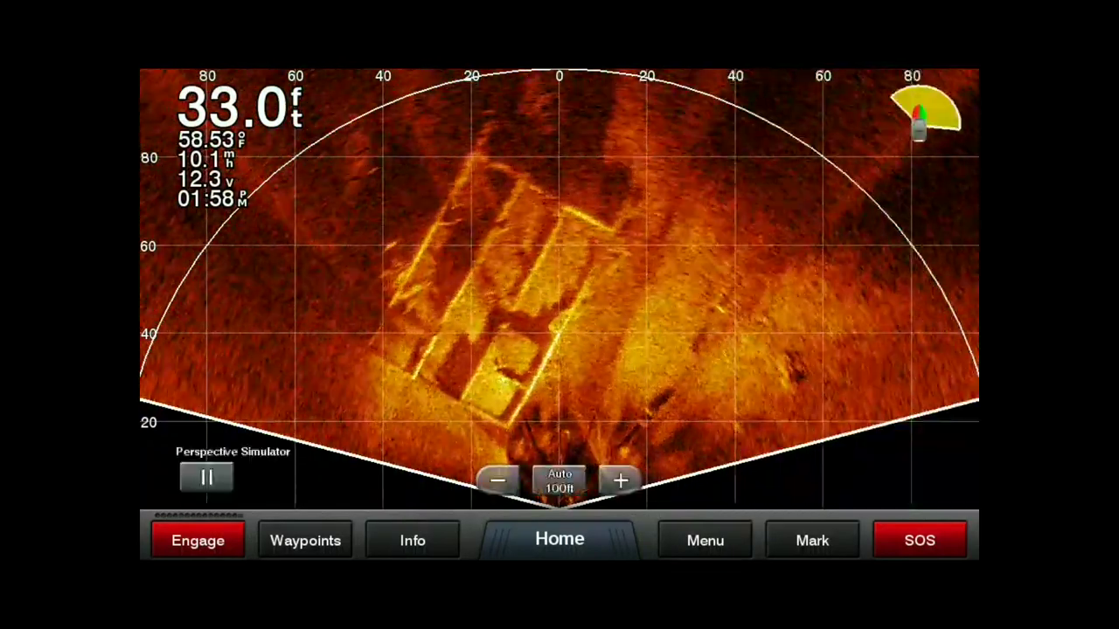
# - Step the Perspective range out to 225 ft, in through 135, 100 and 90 ft, and return it to Auto
pyautogui.click(620, 480)
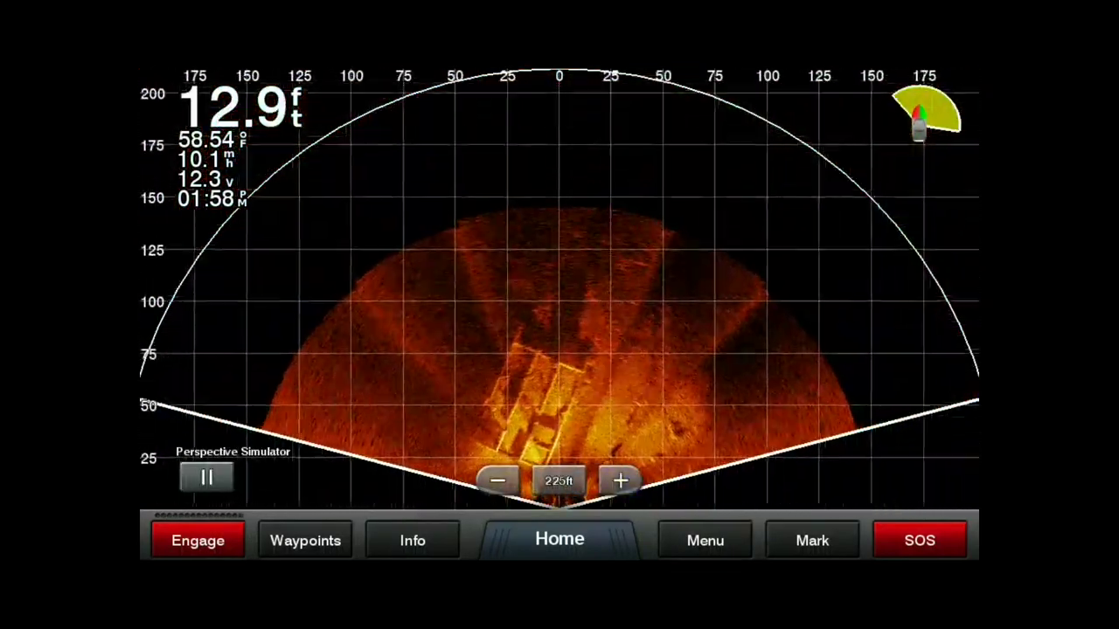
pyautogui.click(497, 480)
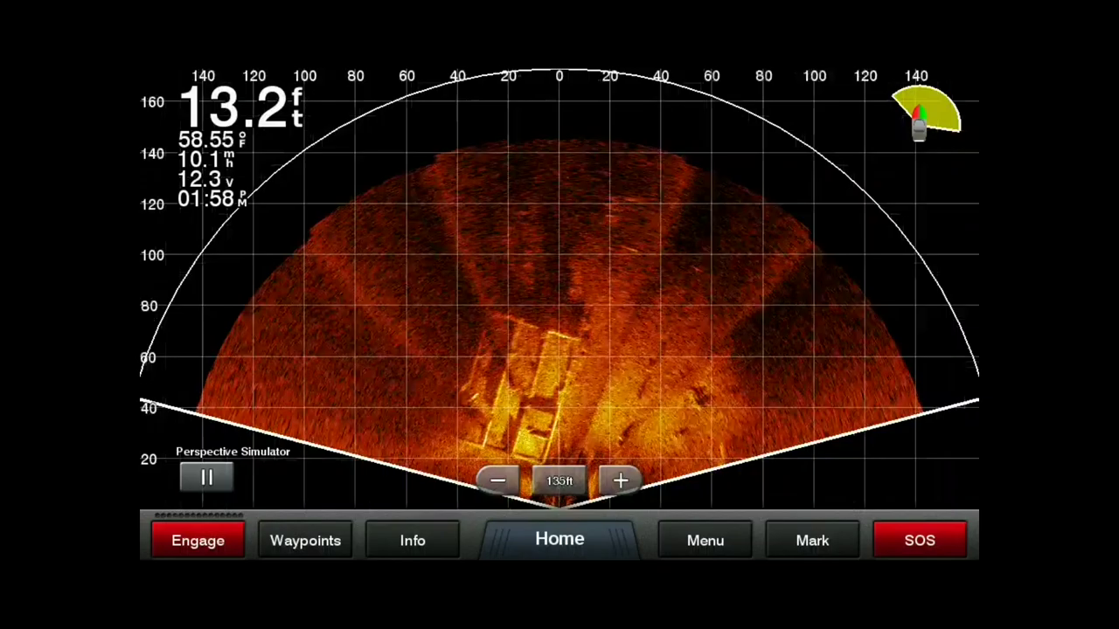
pyautogui.click(497, 480)
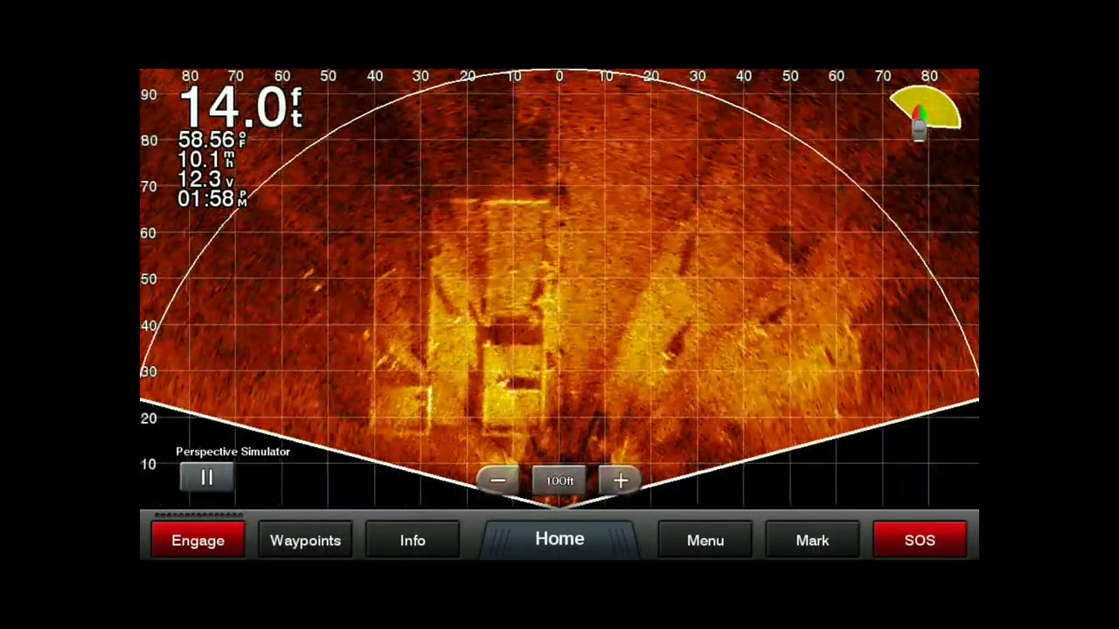
pyautogui.click(621, 480)
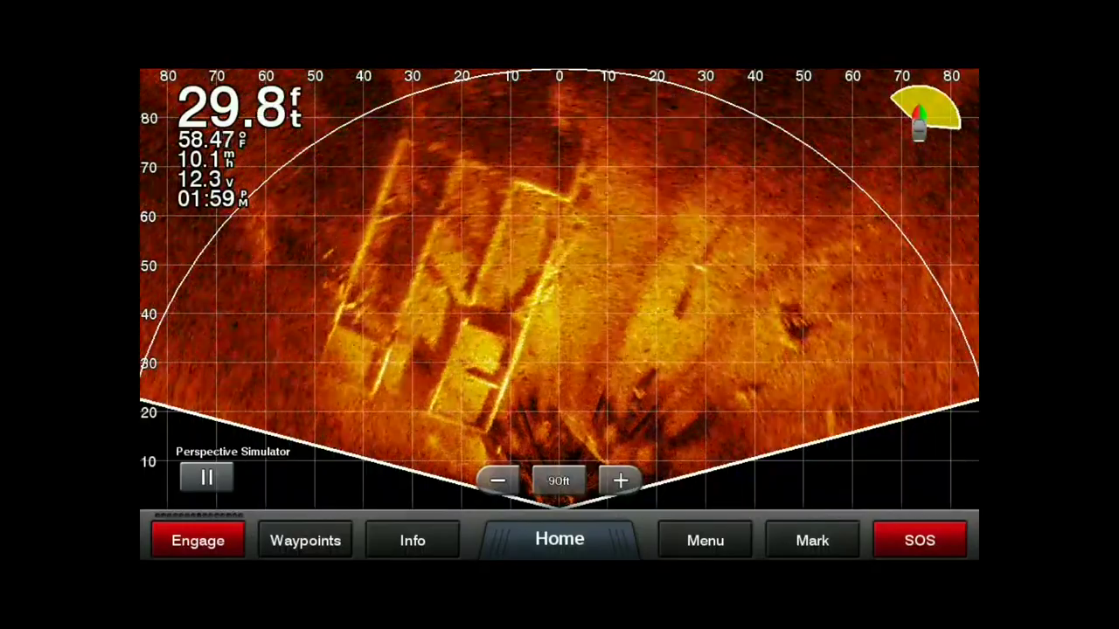
pyautogui.click(498, 480)
pyautogui.click(498, 480)
pyautogui.click(498, 480)
pyautogui.click(498, 480)
pyautogui.click(498, 480)
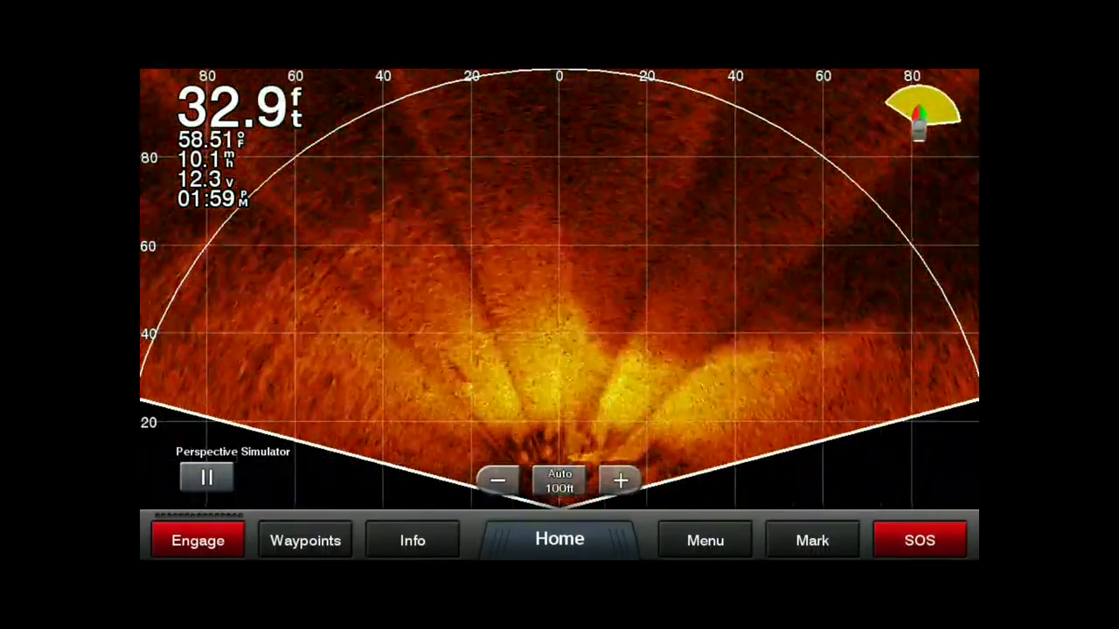
pyautogui.scroll(2, 698, 302)
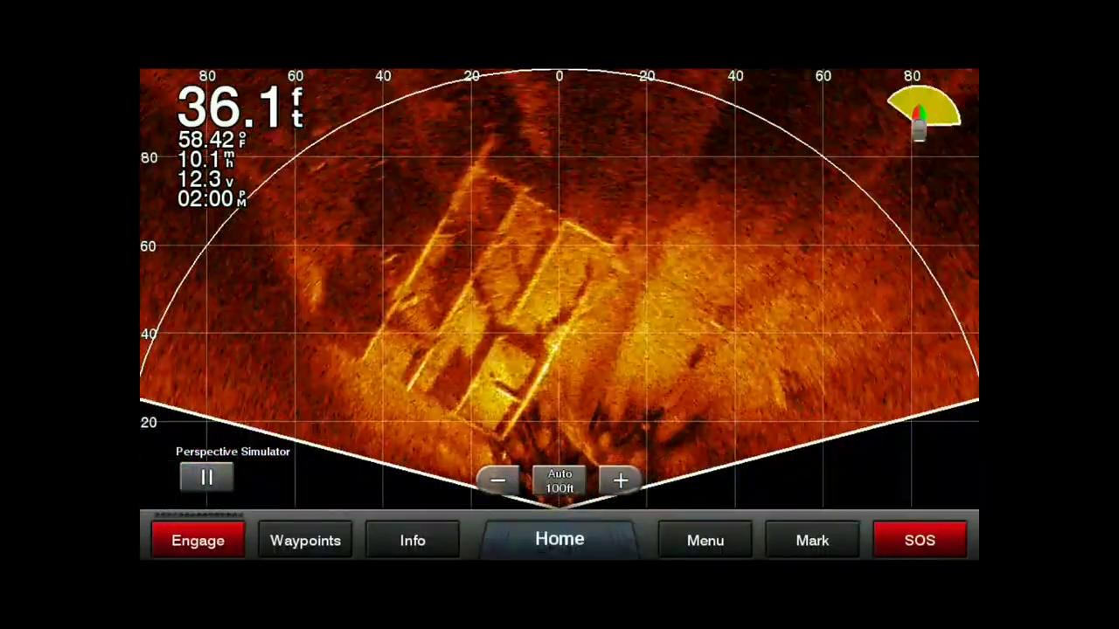
# - Switch the Perspective sonar's Transmit setting off and back on twice
pyautogui.click(704, 541)
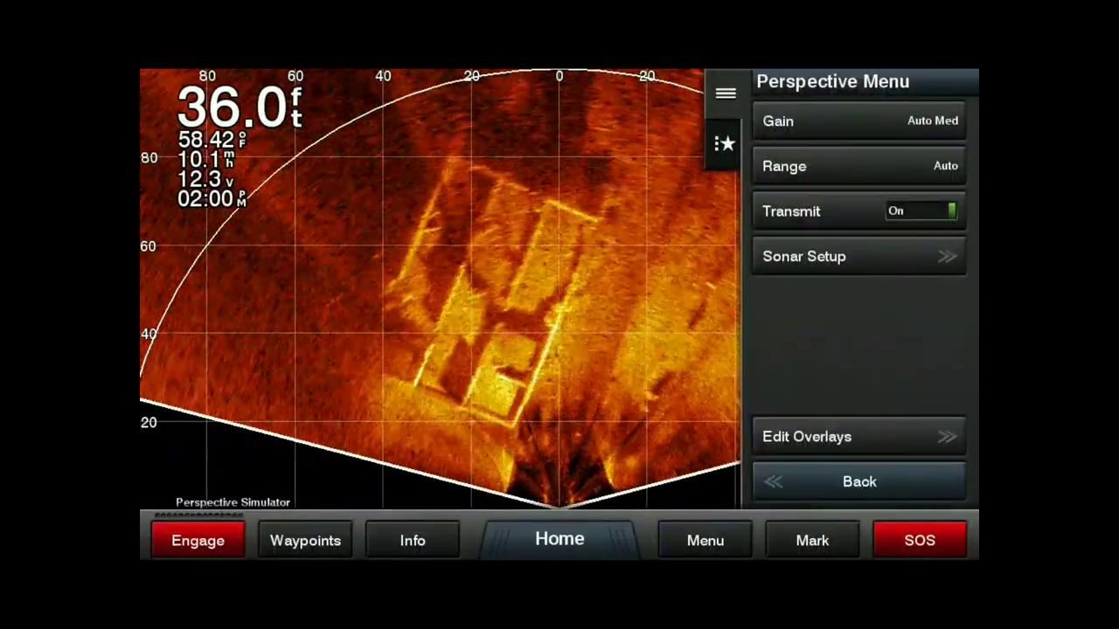
pyautogui.click(859, 212)
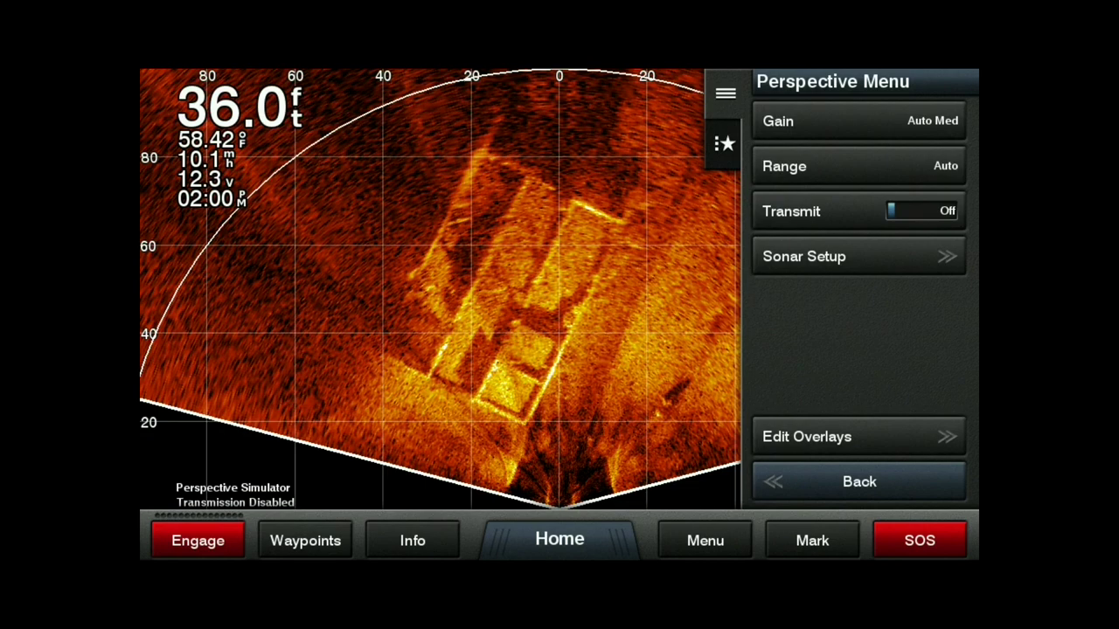
pyautogui.click(859, 212)
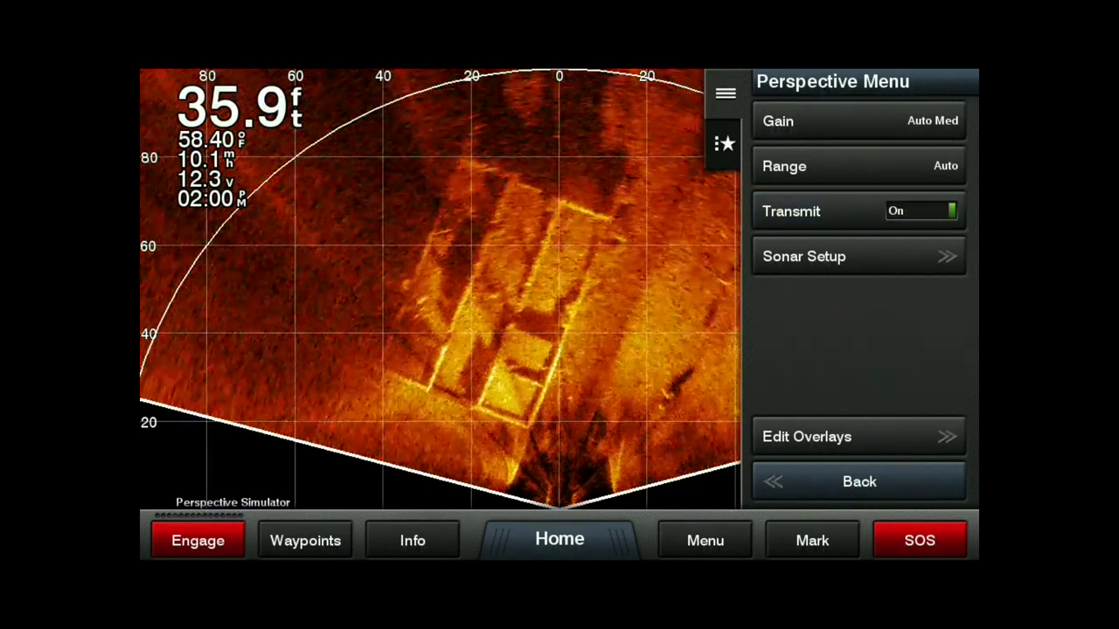
pyautogui.click(859, 211)
pyautogui.click(860, 211)
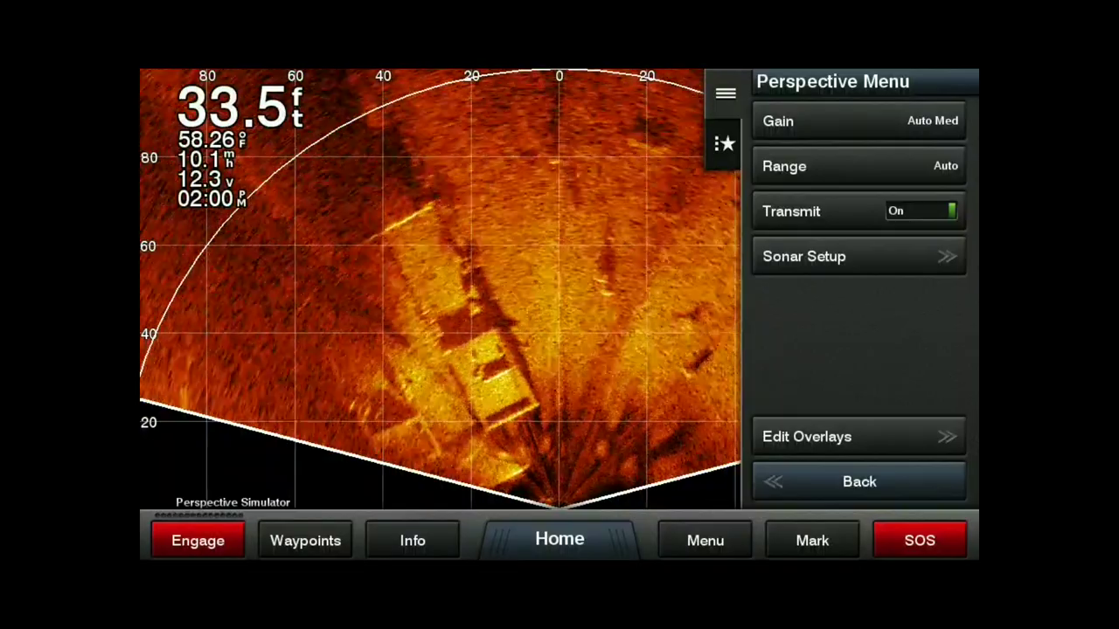
# - Open the sonar's appearance settings and try the Copper, Black Emerald and Midnight Blue color schemes
pyautogui.click(858, 256)
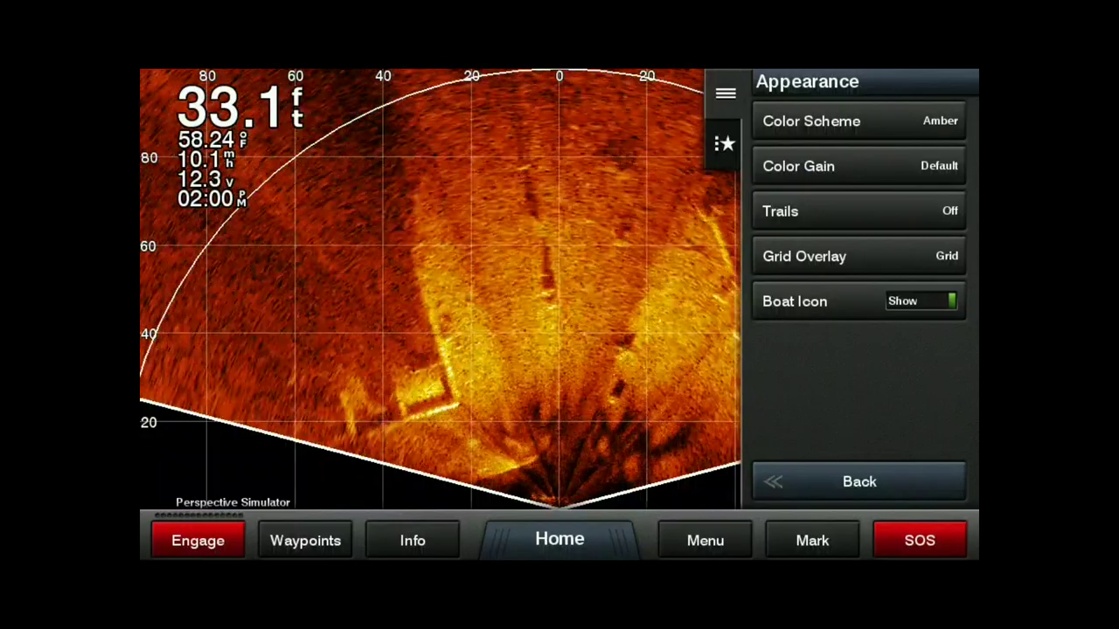
pyautogui.click(858, 121)
pyautogui.click(858, 166)
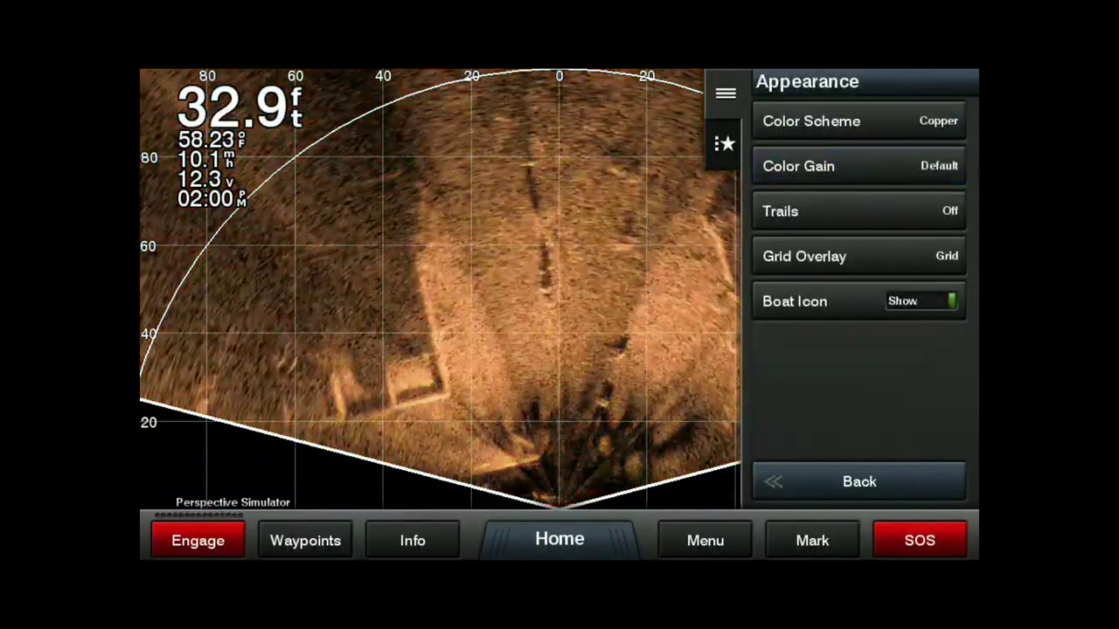
pyautogui.click(859, 121)
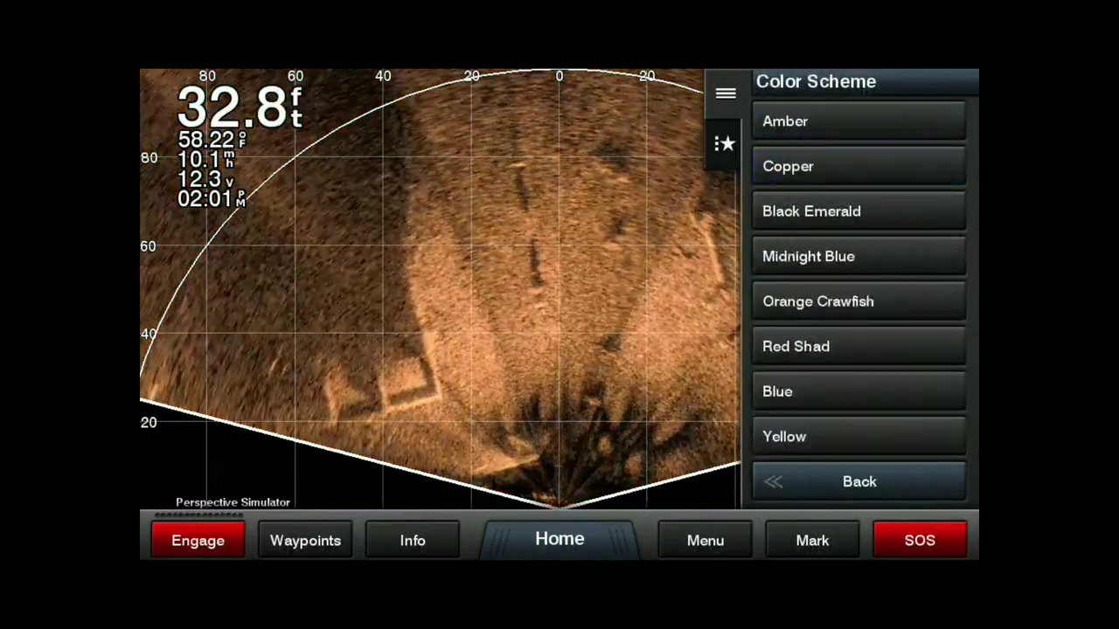
pyautogui.click(859, 211)
pyautogui.click(858, 122)
pyautogui.click(858, 257)
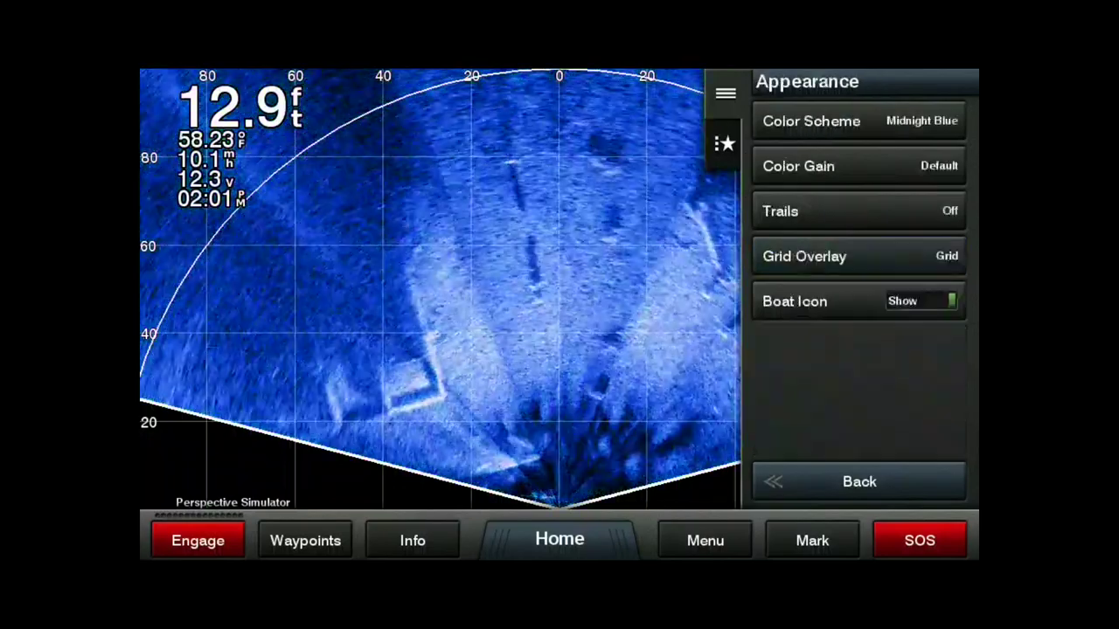
# - Preview the Orange Crawfish, Red Shad, Blue and Yellow color schemes, and set the color scheme to Midnight Blue
pyautogui.click(859, 121)
pyautogui.click(859, 300)
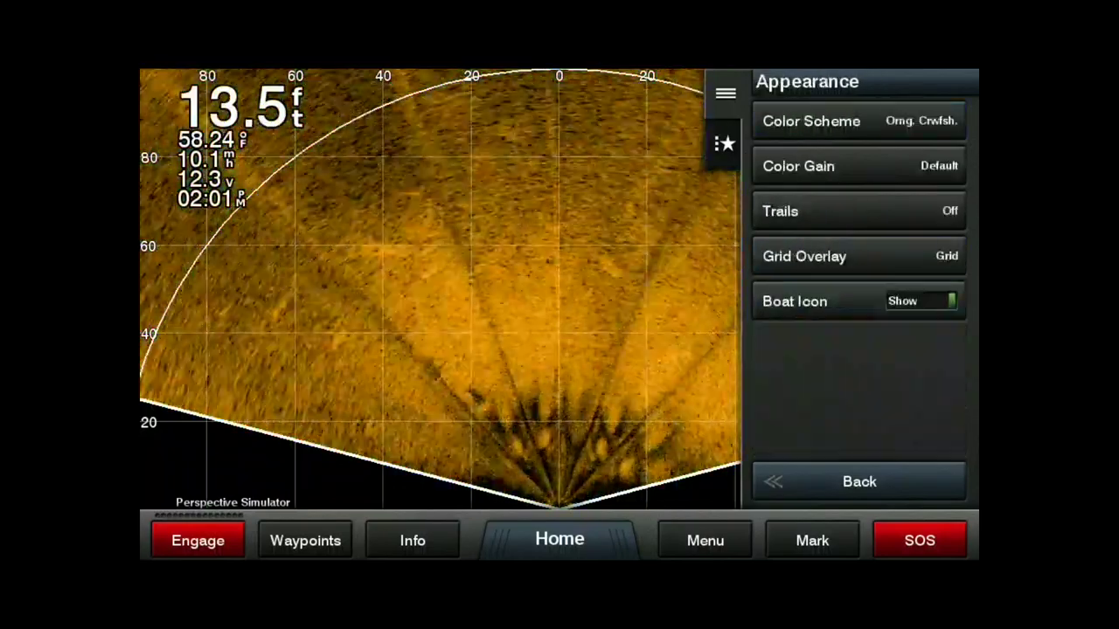
pyautogui.click(859, 121)
pyautogui.click(859, 347)
pyautogui.click(859, 120)
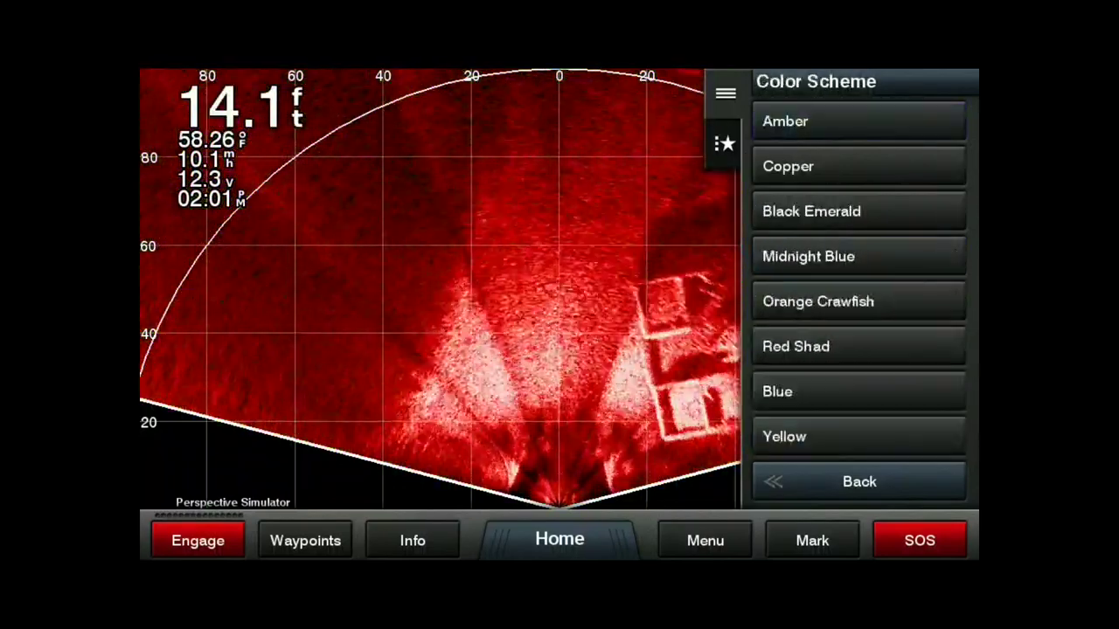
pyautogui.click(859, 391)
pyautogui.click(860, 121)
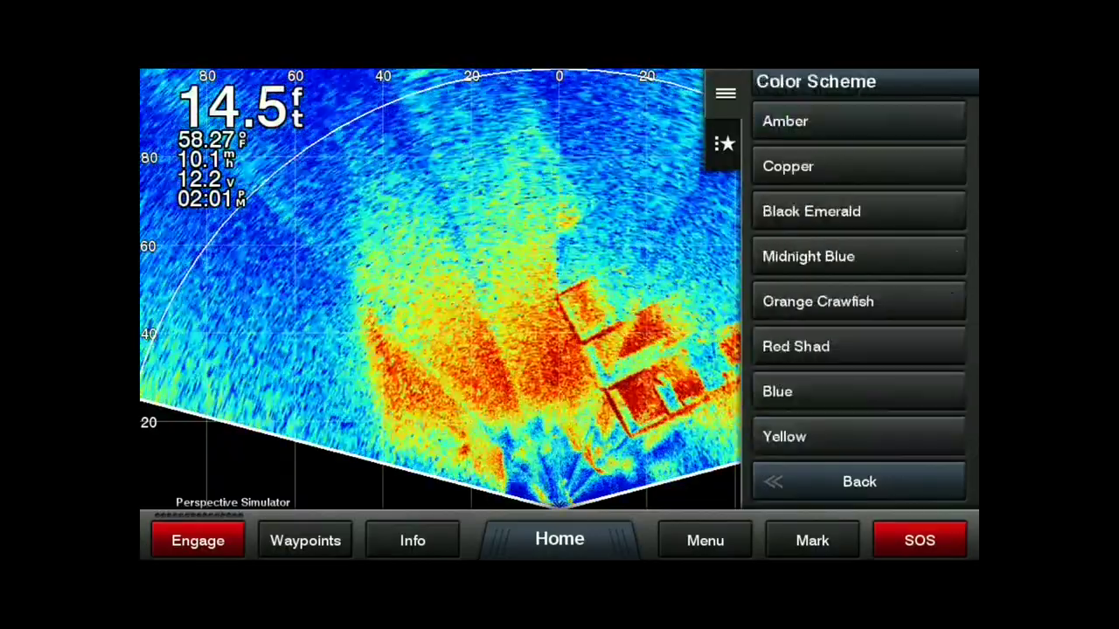
pyautogui.click(859, 436)
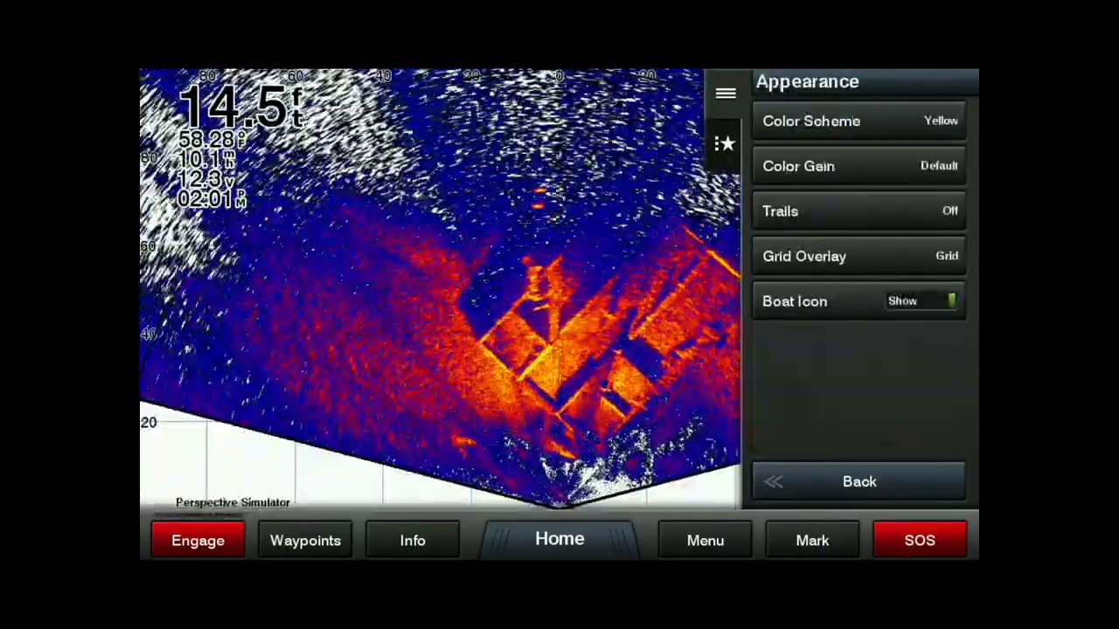
pyautogui.click(859, 120)
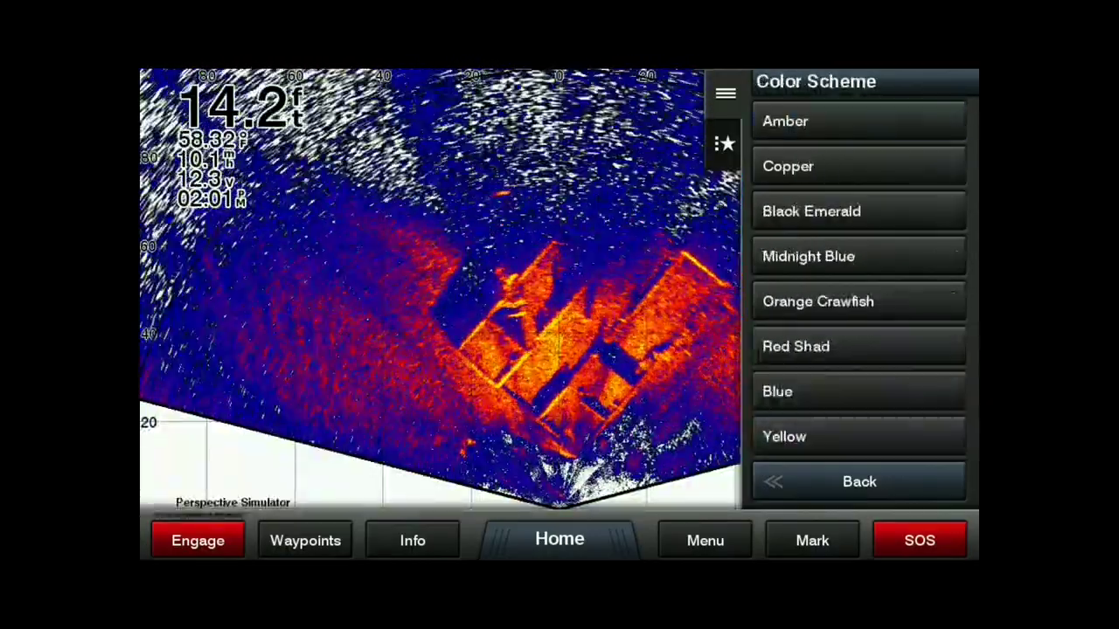
pyautogui.click(859, 256)
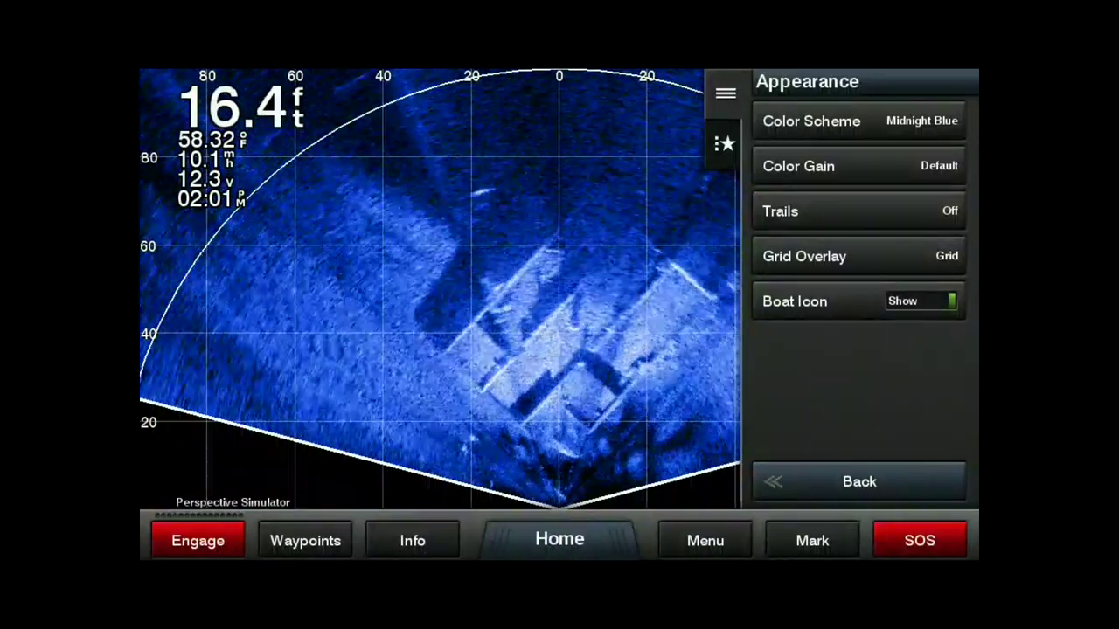
# - Set the sonar's color scheme to Copper, preview Yellow, and return the color scheme to Copper
pyautogui.click(859, 121)
pyautogui.click(859, 166)
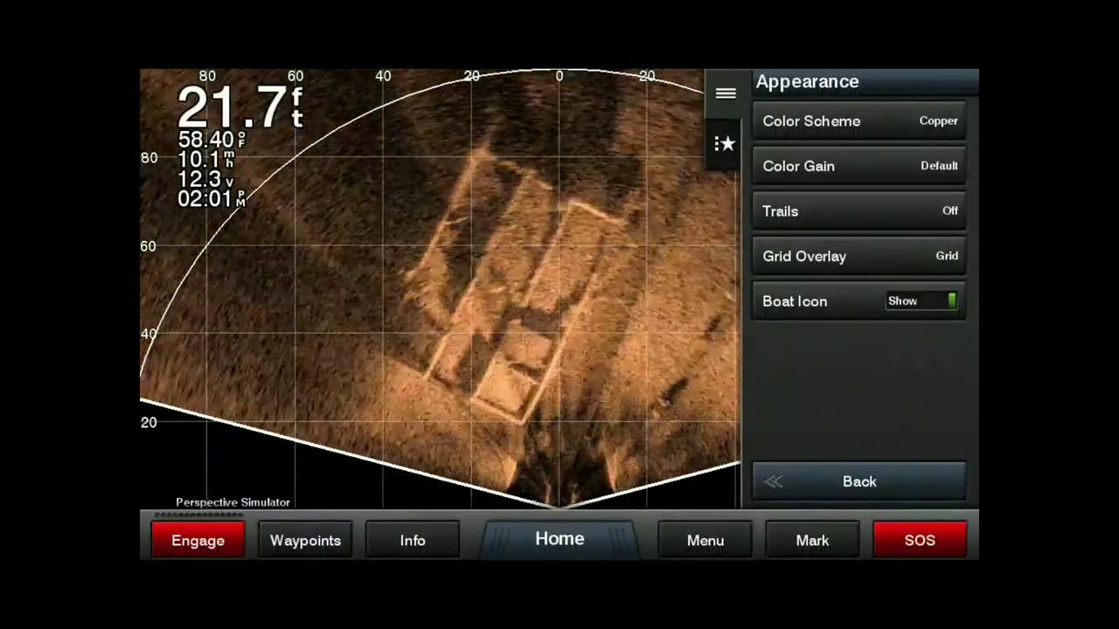
pyautogui.click(858, 122)
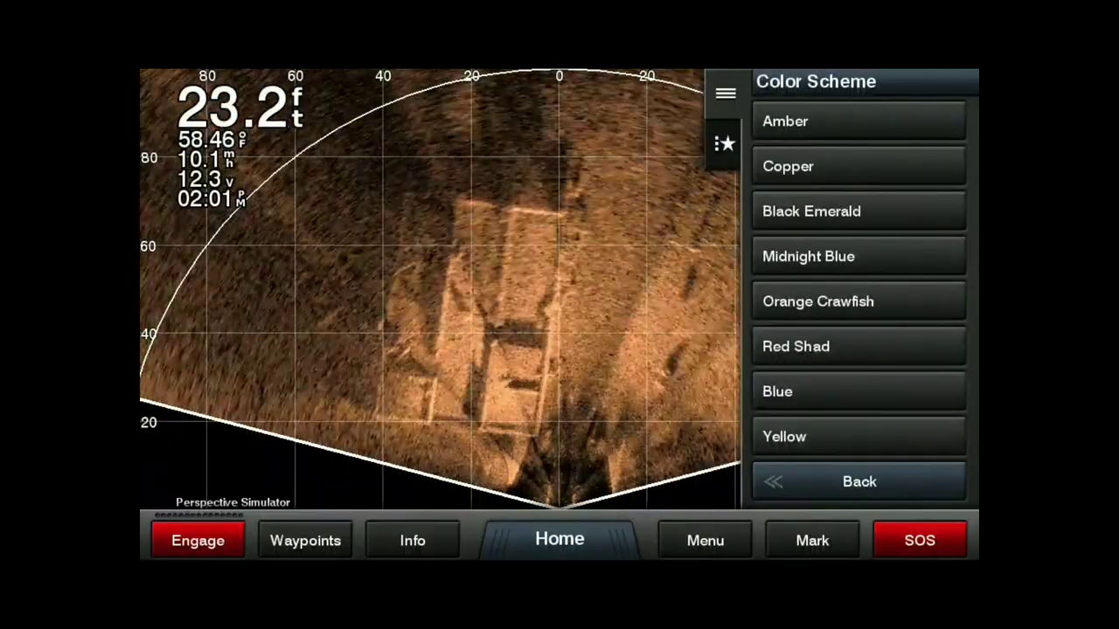
pyautogui.click(859, 436)
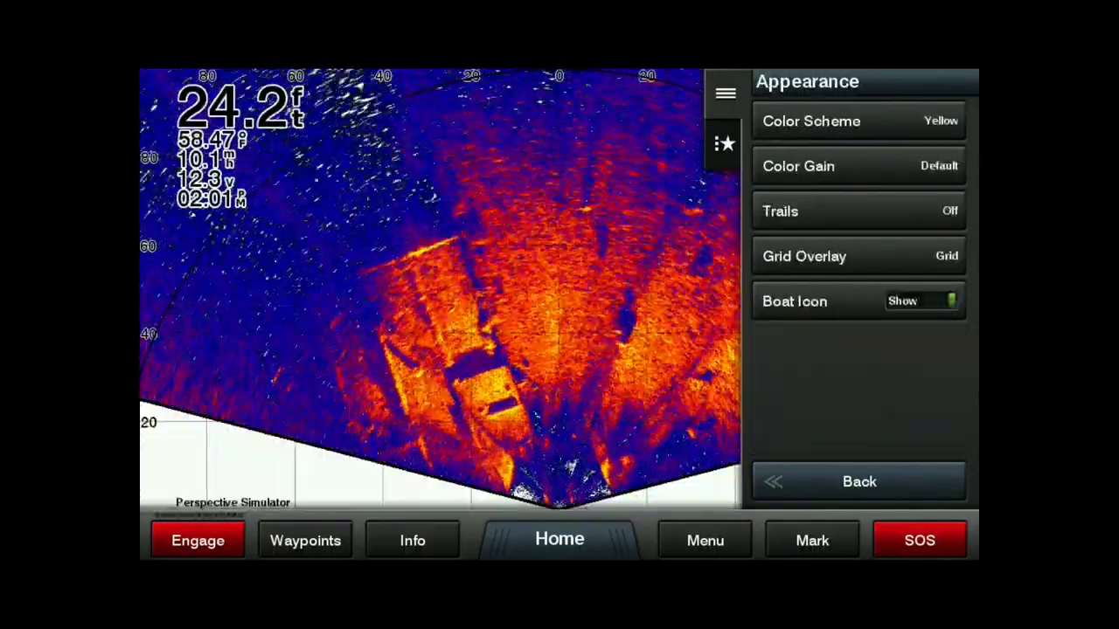
pyautogui.click(860, 120)
pyautogui.click(860, 166)
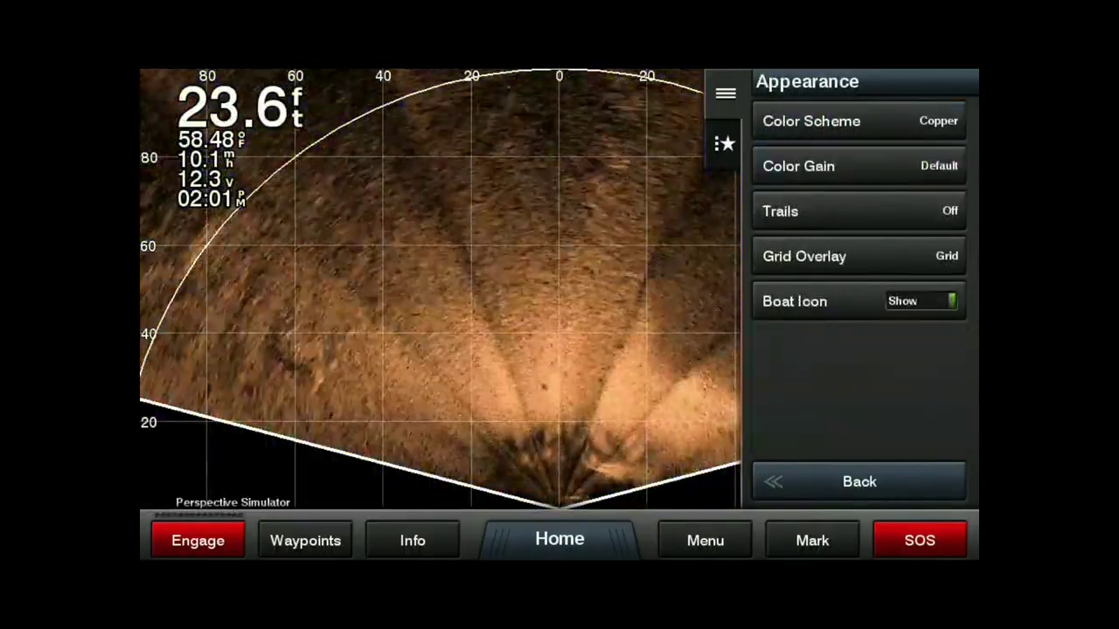
# - Reset the Perspective view's Color Gain to Default and raise it to 55%
pyautogui.click(859, 166)
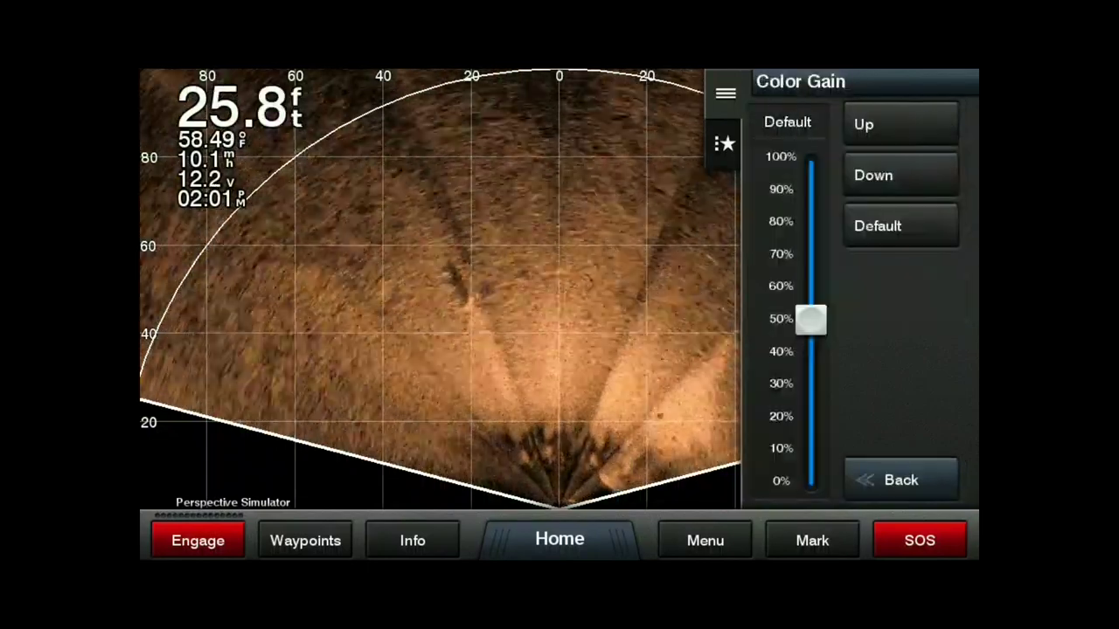
pyautogui.click(900, 226)
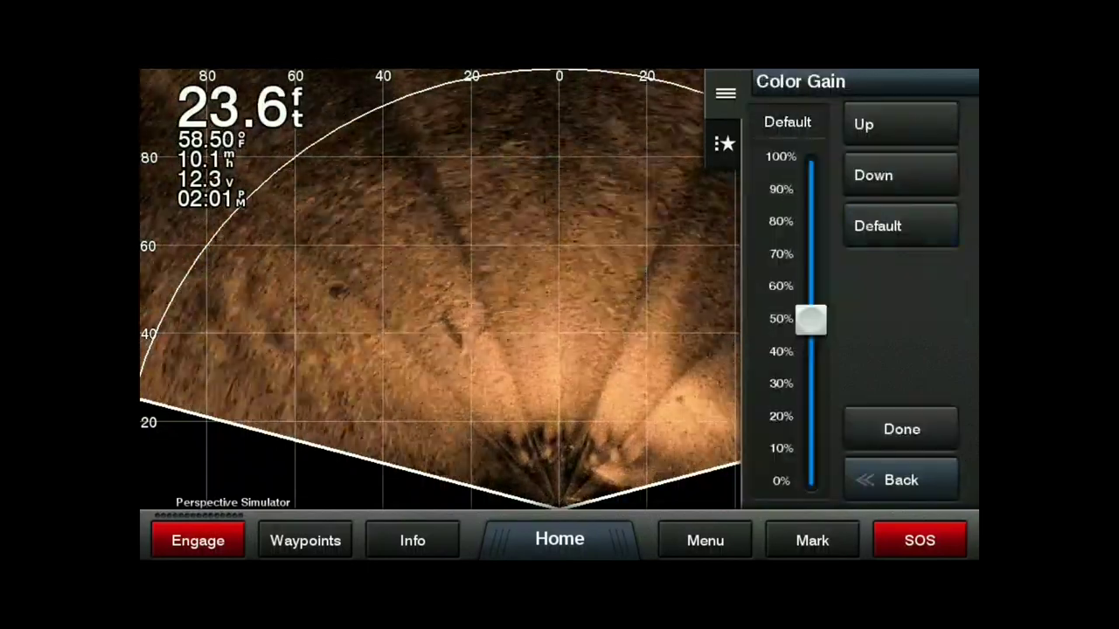
pyautogui.moveTo(810, 320)
pyautogui.mouseDown()
pyautogui.moveTo(810, 166)
pyautogui.moveTo(810, 436)
pyautogui.moveTo(810, 208)
pyautogui.moveTo(811, 345)
pyautogui.moveTo(810, 227)
pyautogui.moveTo(810, 314)
pyautogui.moveTo(810, 276)
pyautogui.moveTo(810, 302)
pyautogui.mouseUp()
pyautogui.click(901, 429)
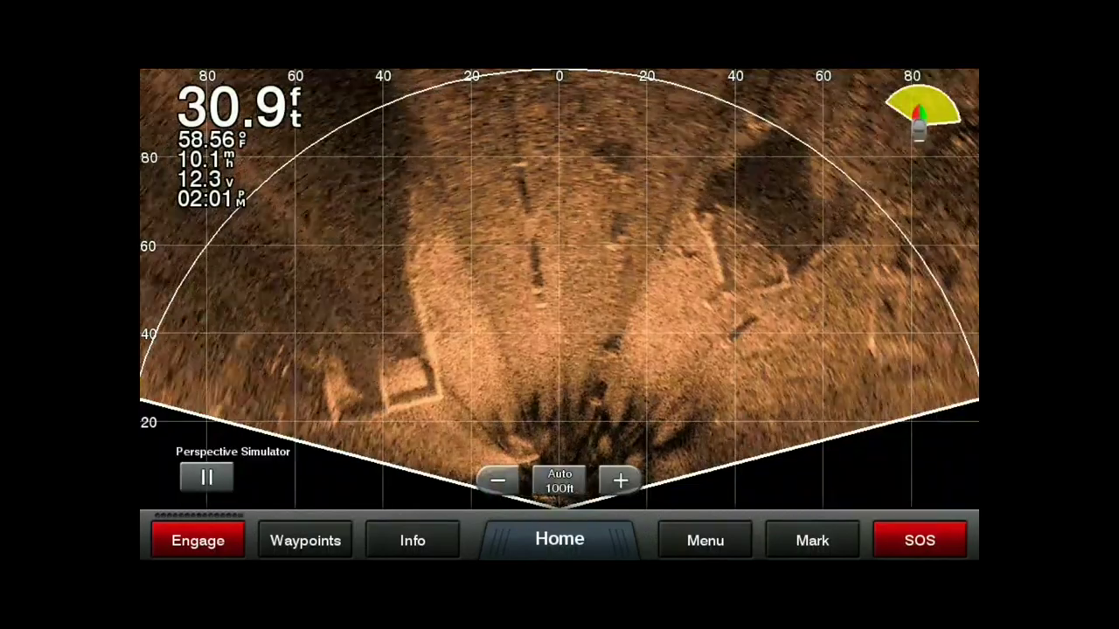
# - Reopen the Perspective sonar's appearance settings and set Trails to Fast
pyautogui.click(705, 541)
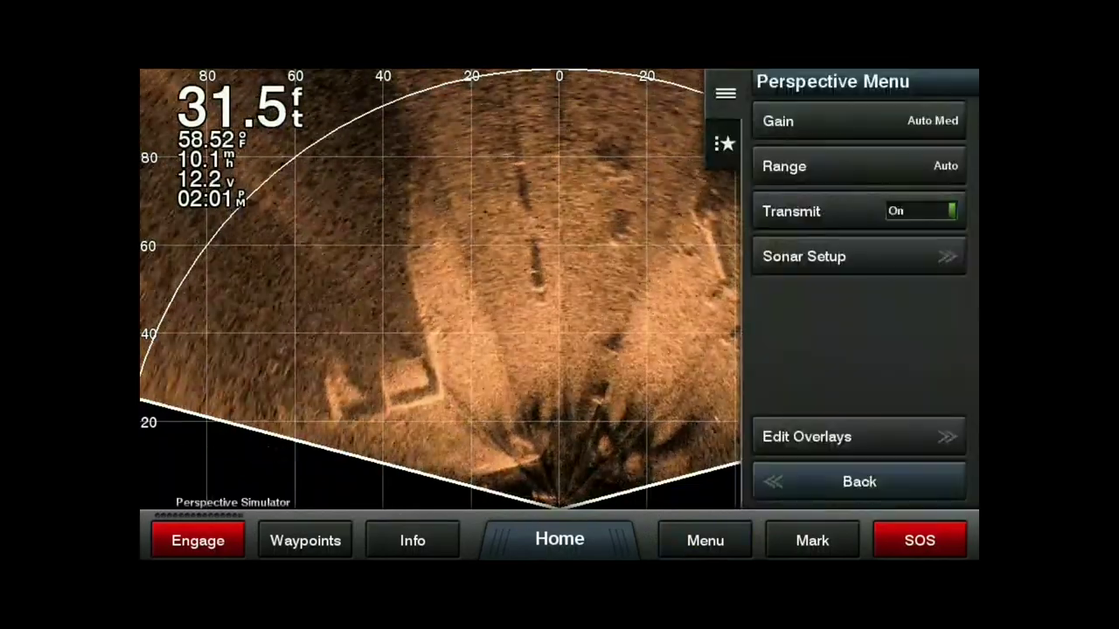
pyautogui.click(859, 256)
pyautogui.click(859, 119)
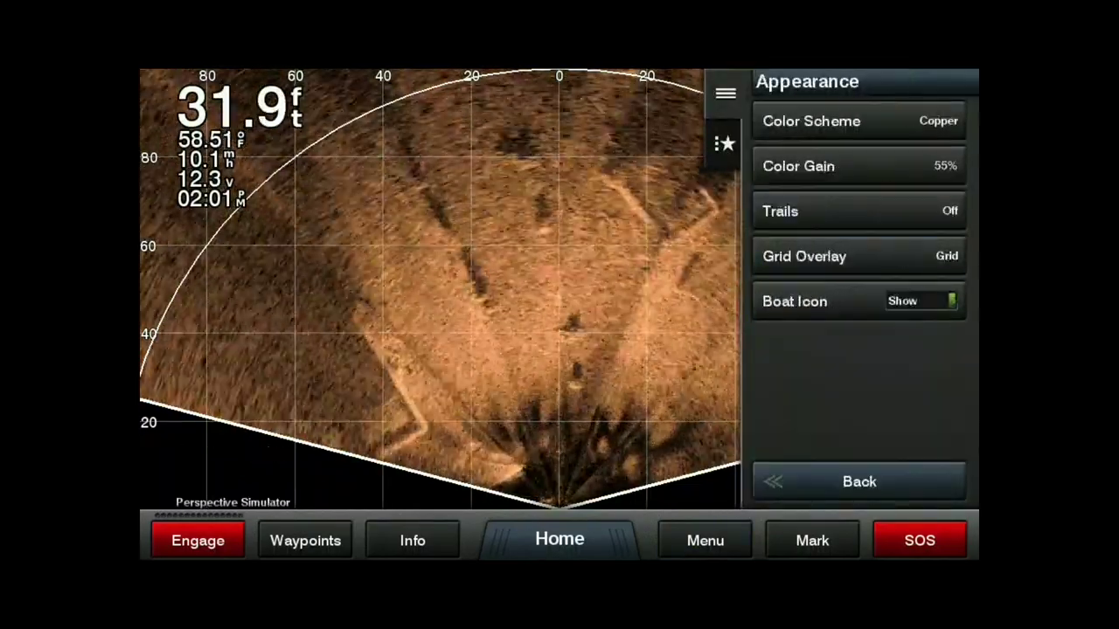
pyautogui.click(859, 211)
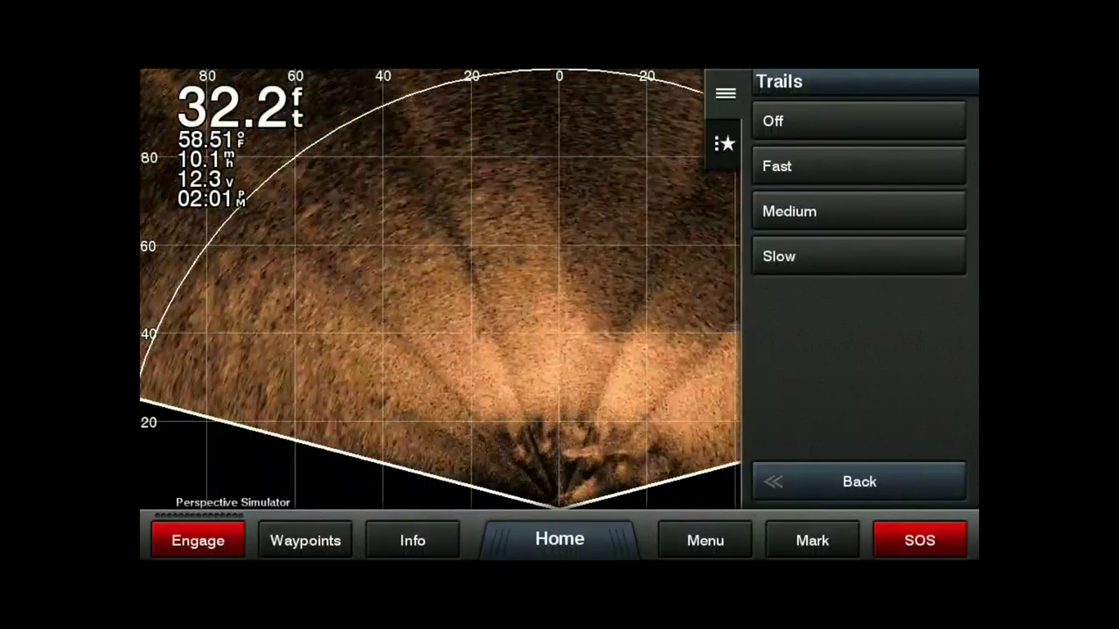
pyautogui.click(860, 166)
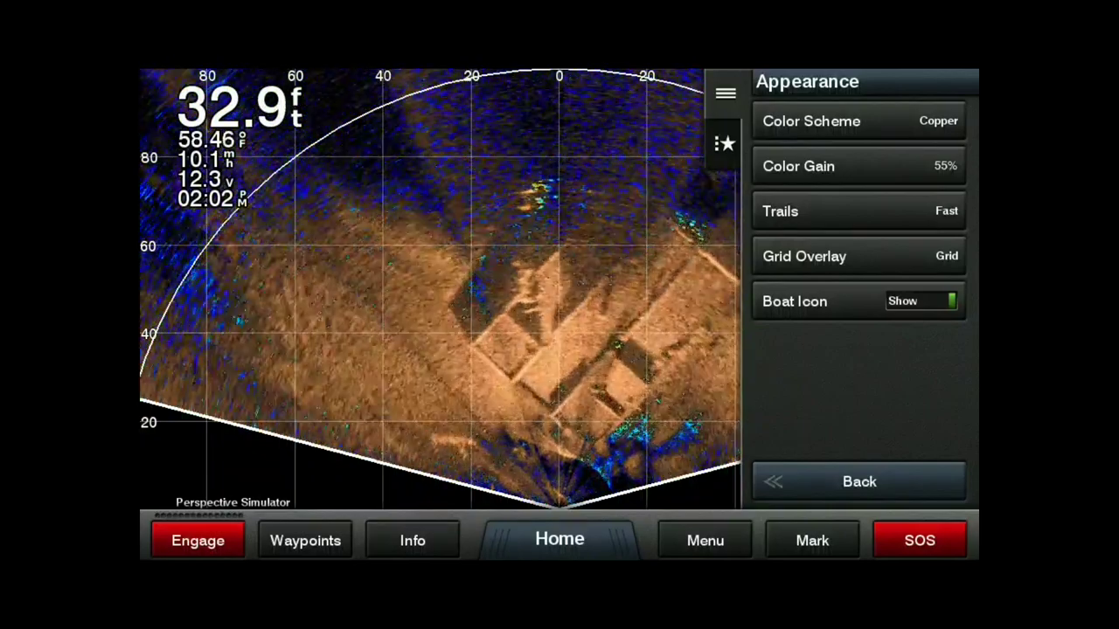
# - Try the Medium and Slow trail speeds, and set Trails to Off
pyautogui.click(859, 210)
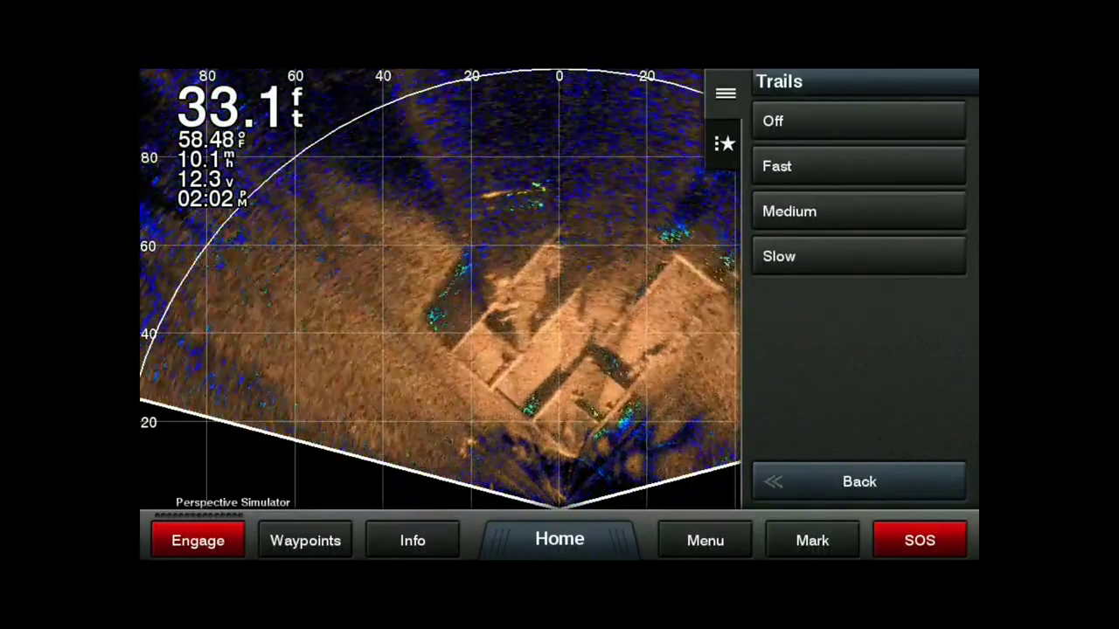
pyautogui.click(859, 482)
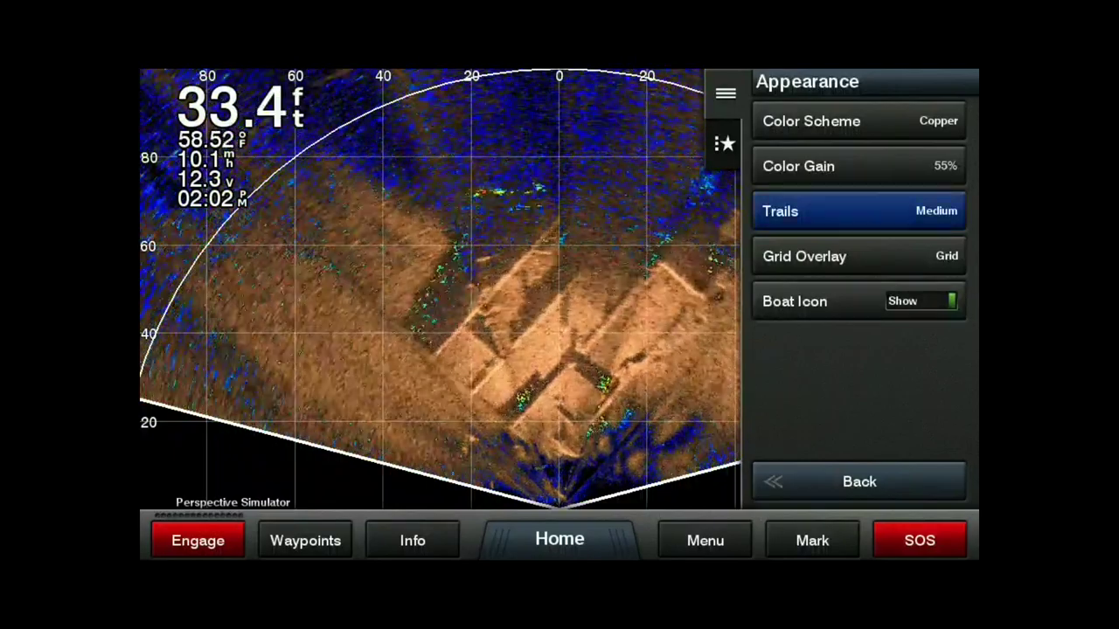
pyautogui.click(859, 211)
pyautogui.click(859, 256)
pyautogui.click(859, 211)
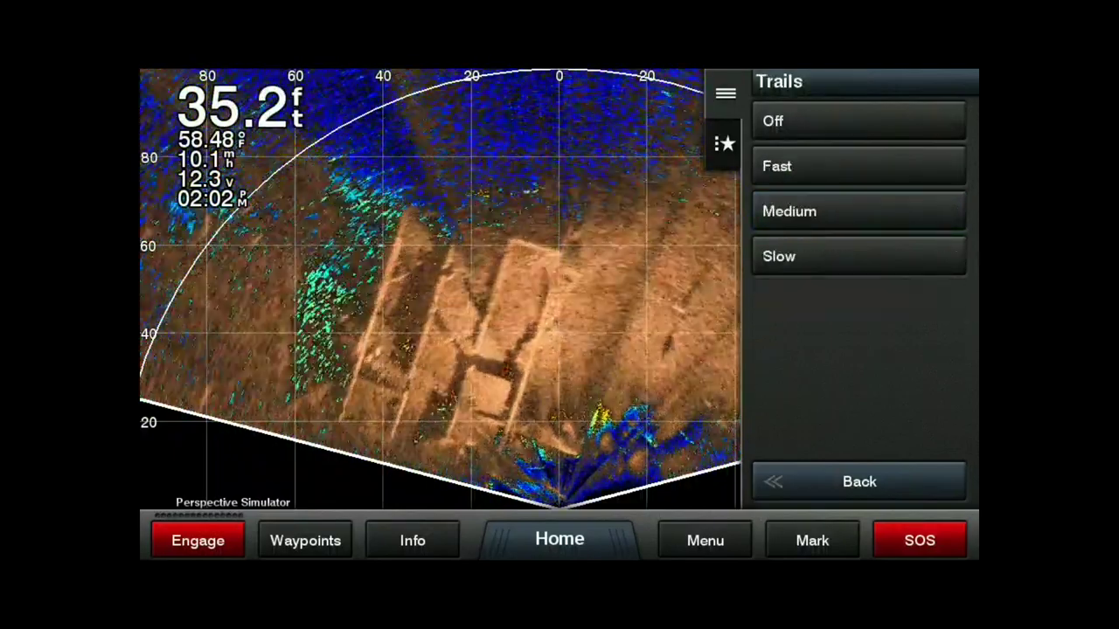
pyautogui.click(859, 121)
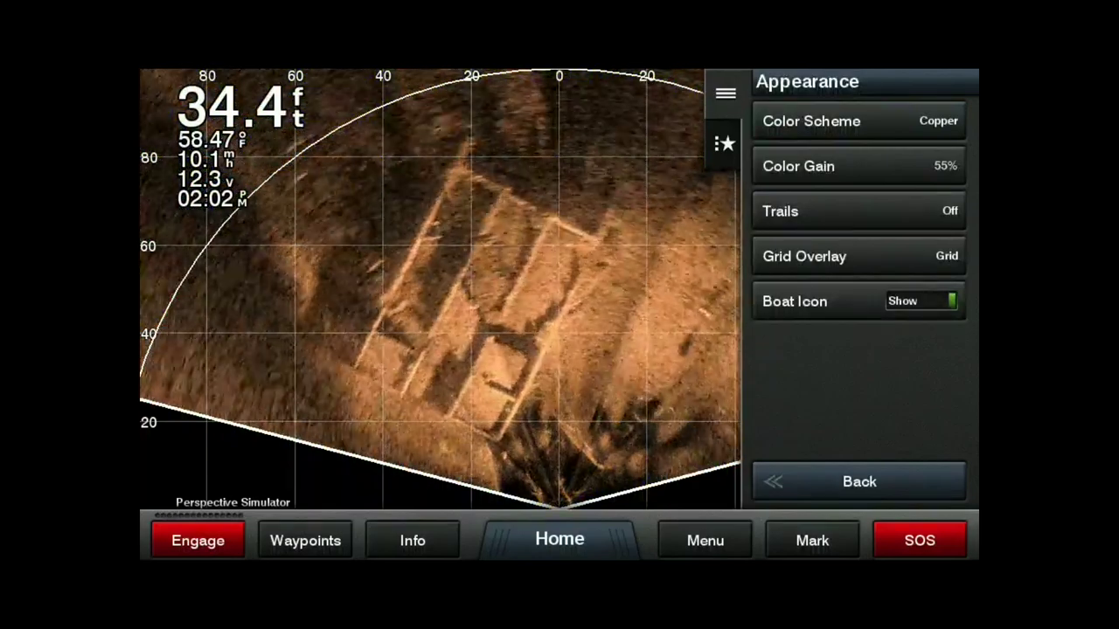
# - Turn the Grid Overlay off, switch it back to Grid, and set it to Radial
pyautogui.click(859, 256)
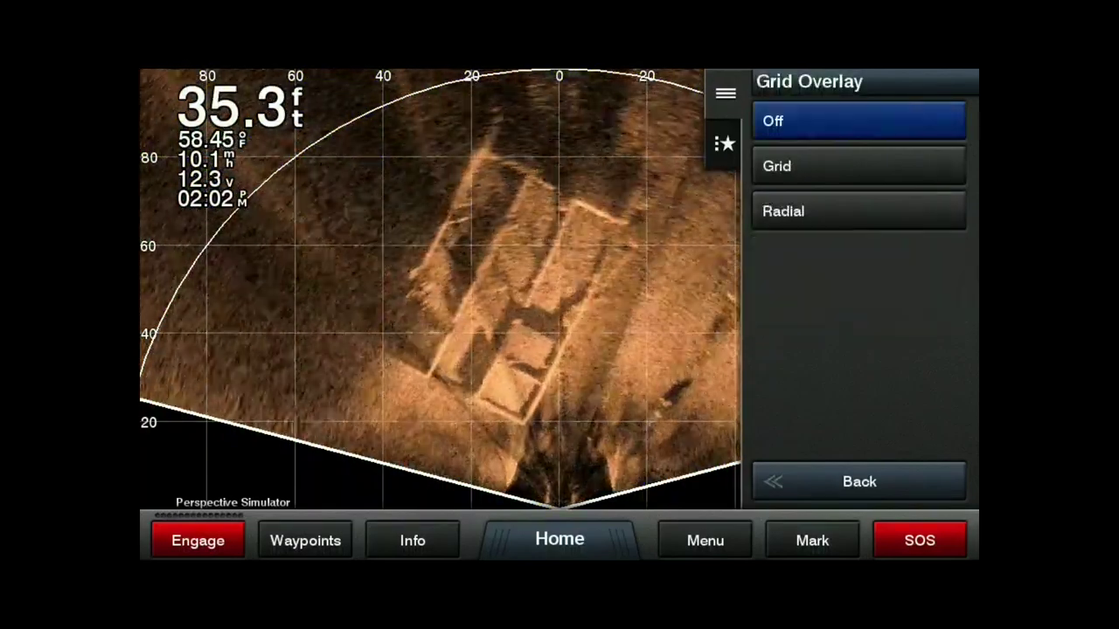
pyautogui.click(859, 121)
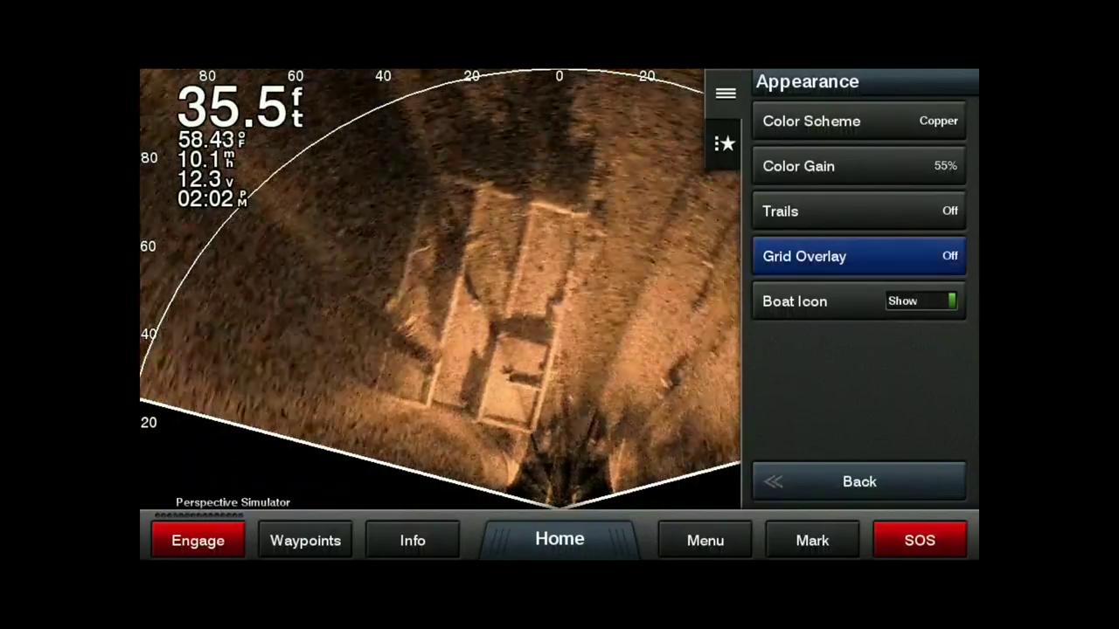
pyautogui.click(859, 256)
pyautogui.click(859, 166)
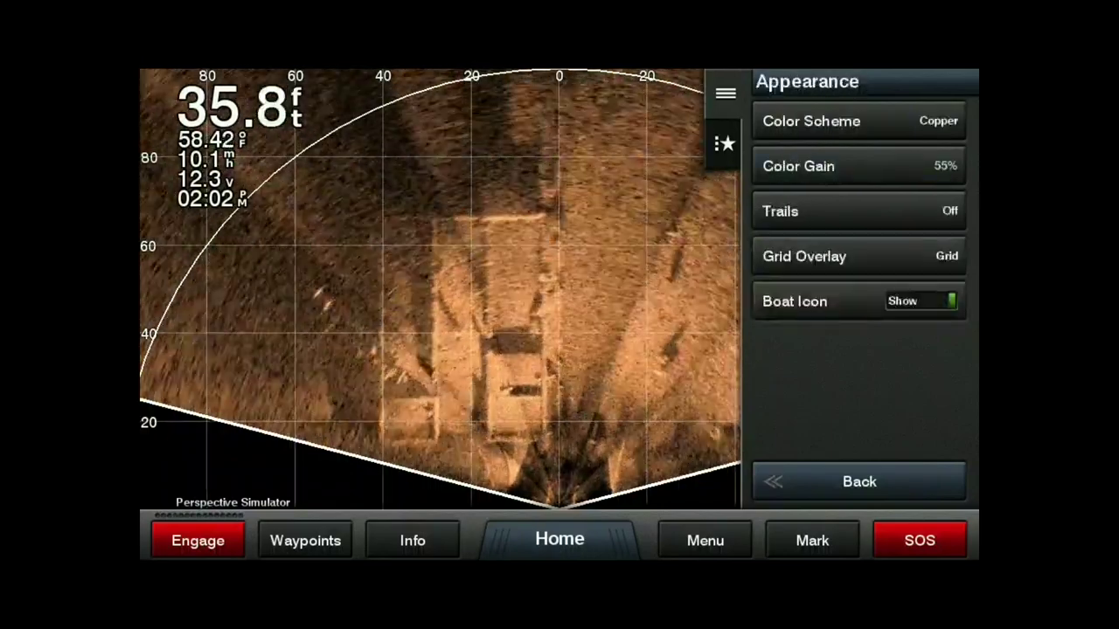
pyautogui.click(859, 256)
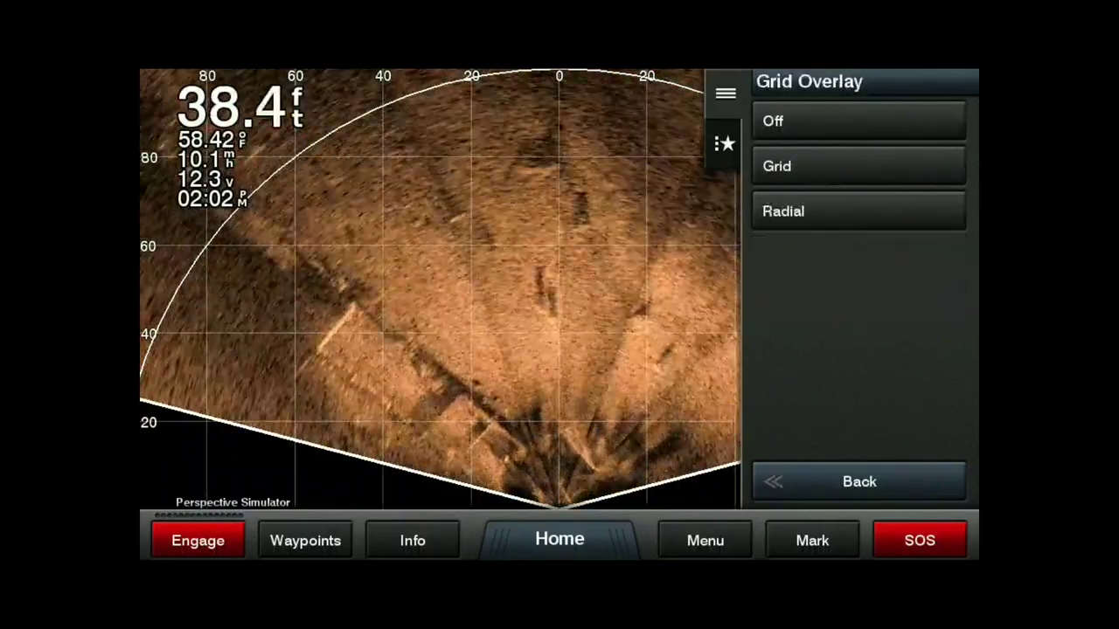
pyautogui.click(859, 211)
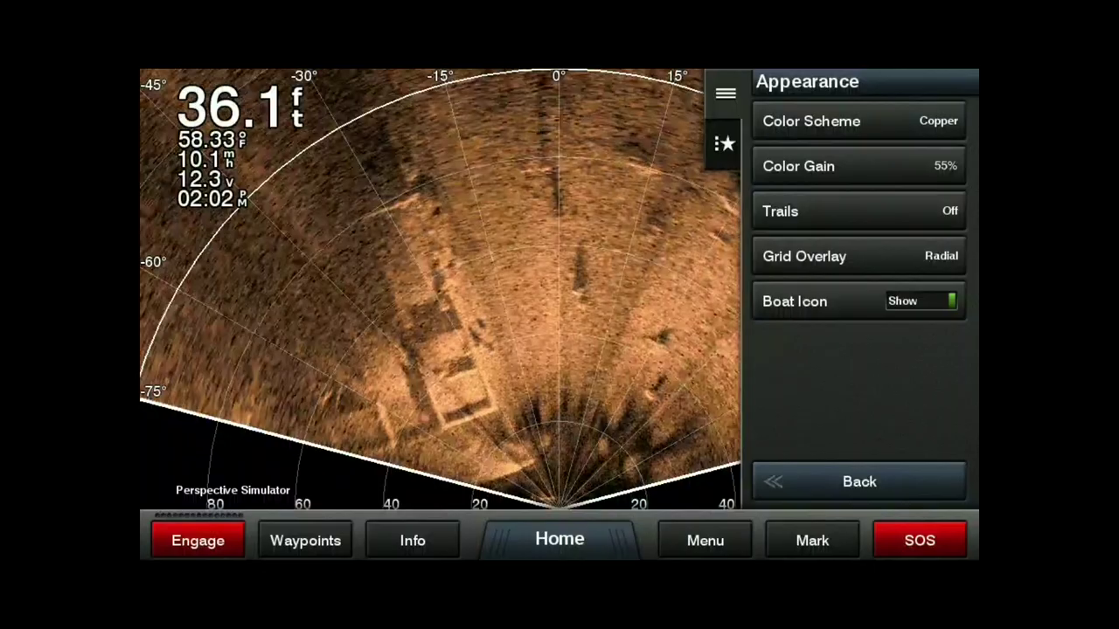
pyautogui.click(858, 256)
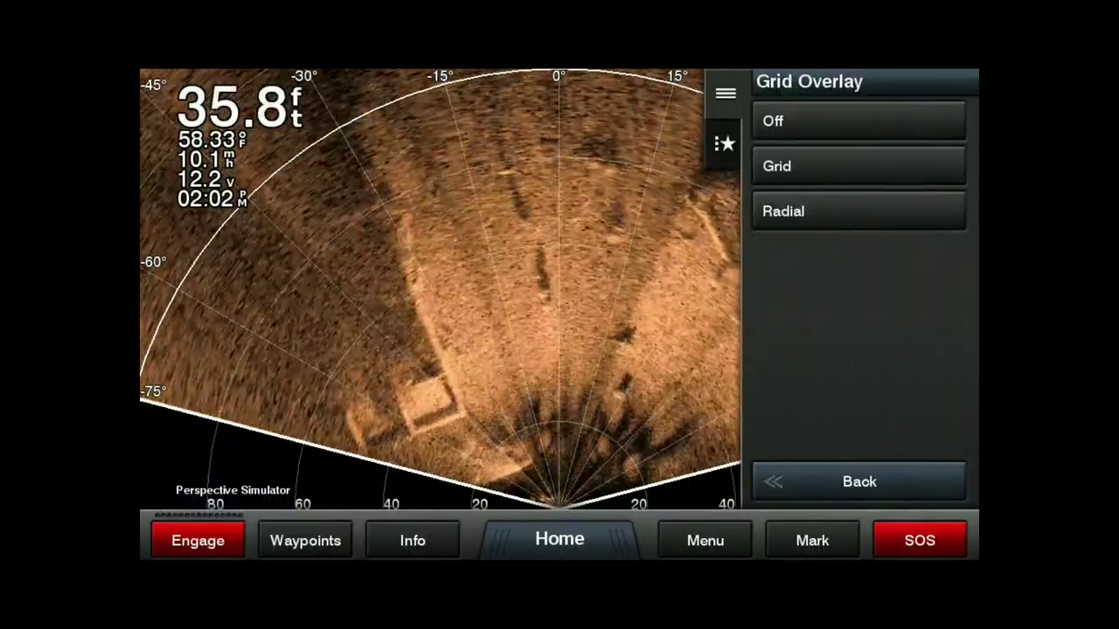
pyautogui.click(860, 481)
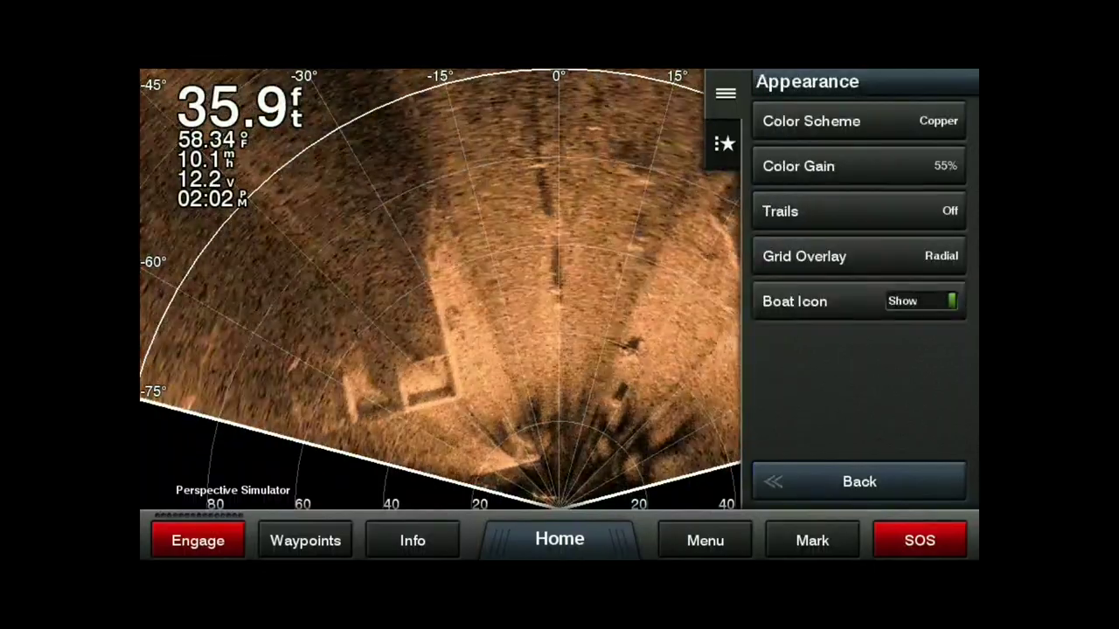
# - Hide the boat icon, show it again from the appearance settings, and return to the full Perspective view
pyautogui.click(922, 301)
pyautogui.click(859, 482)
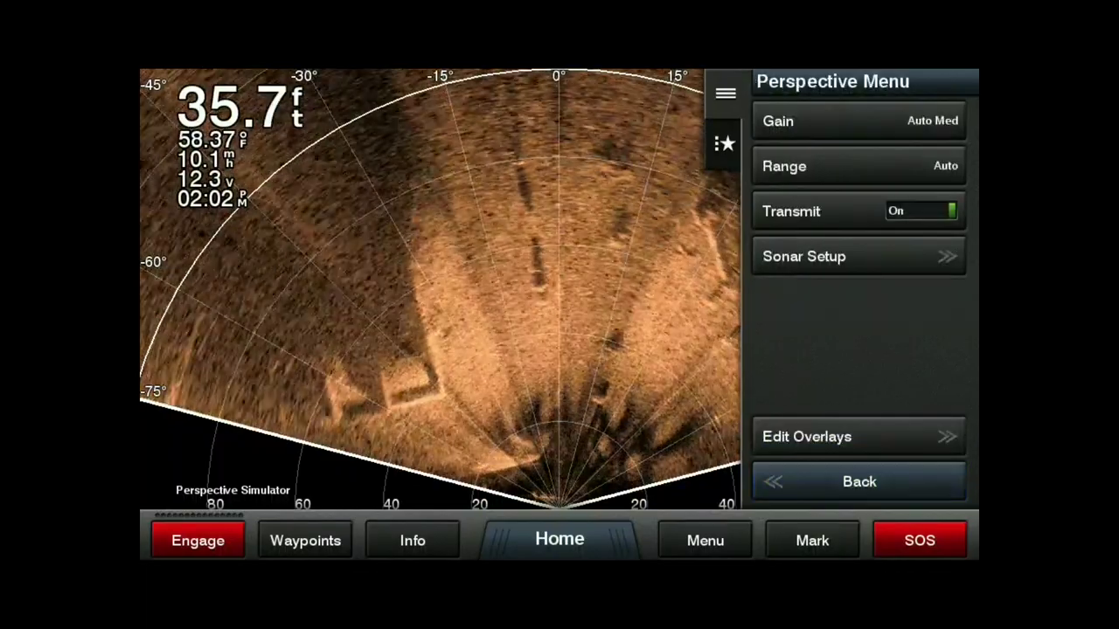
pyautogui.click(859, 256)
pyautogui.click(859, 121)
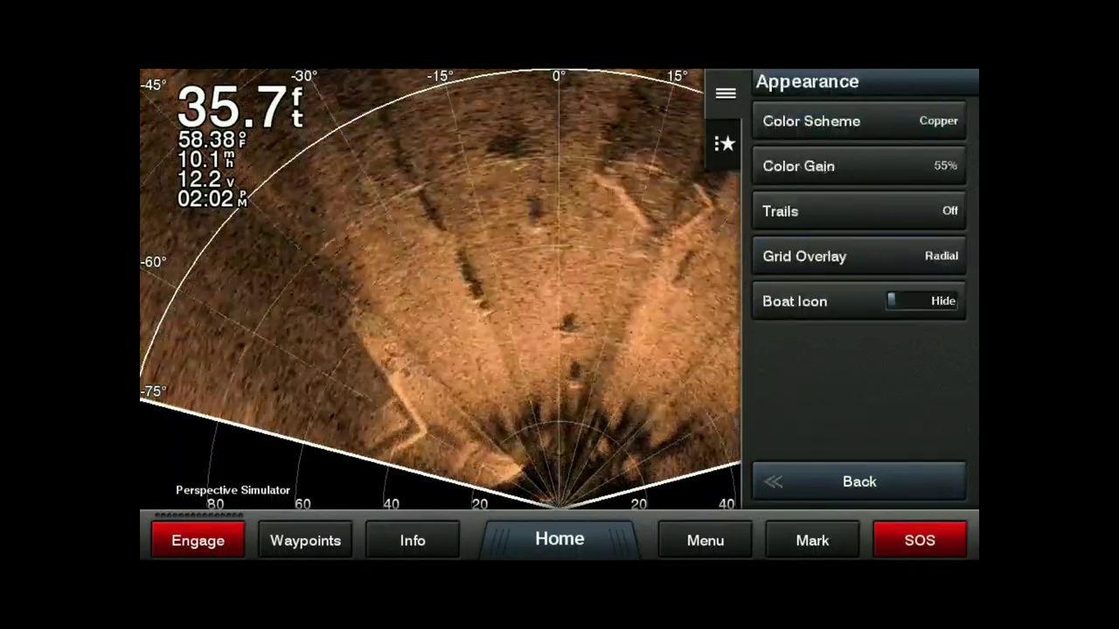
pyautogui.click(922, 301)
pyautogui.click(860, 481)
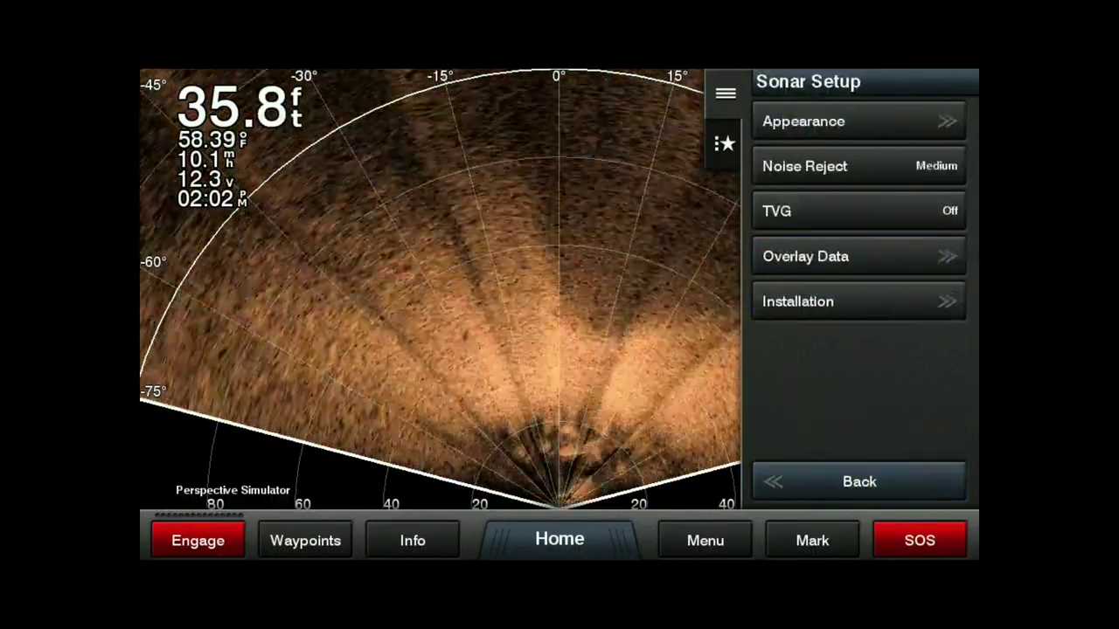
pyautogui.click(859, 482)
pyautogui.click(859, 481)
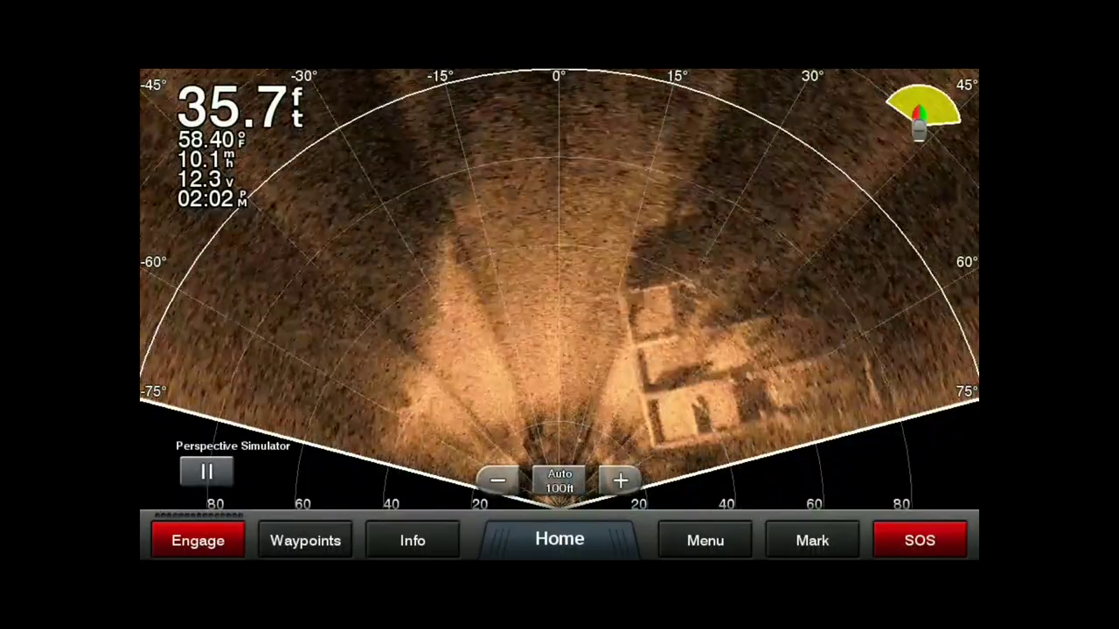
# - Reopen the Perspective sonar's setup options and set Noise Reject to Off
pyautogui.click(704, 540)
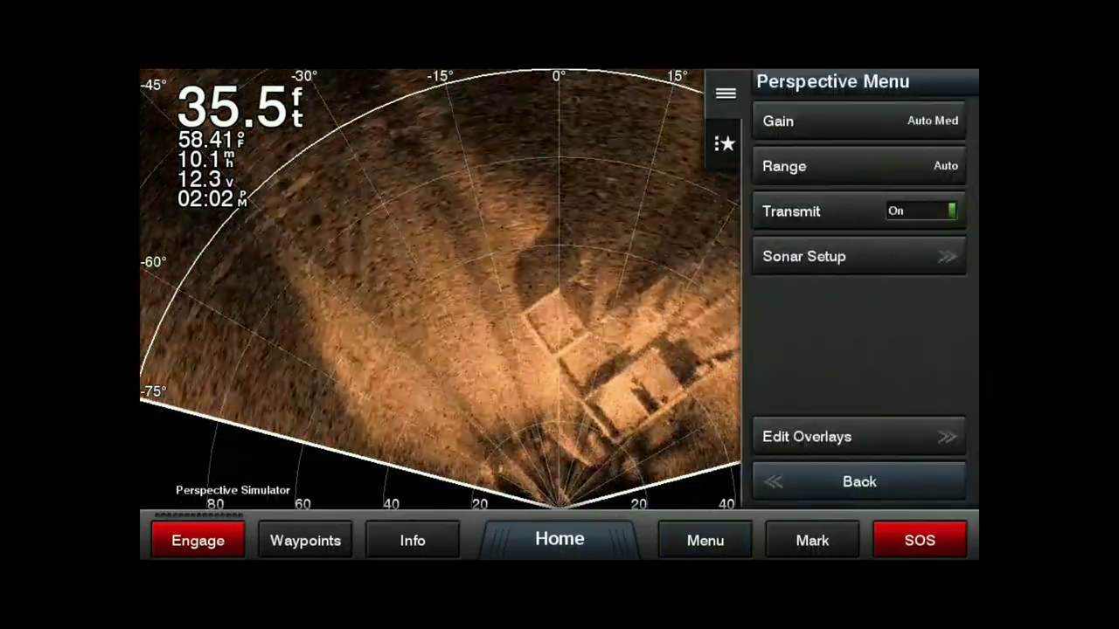
pyautogui.click(859, 256)
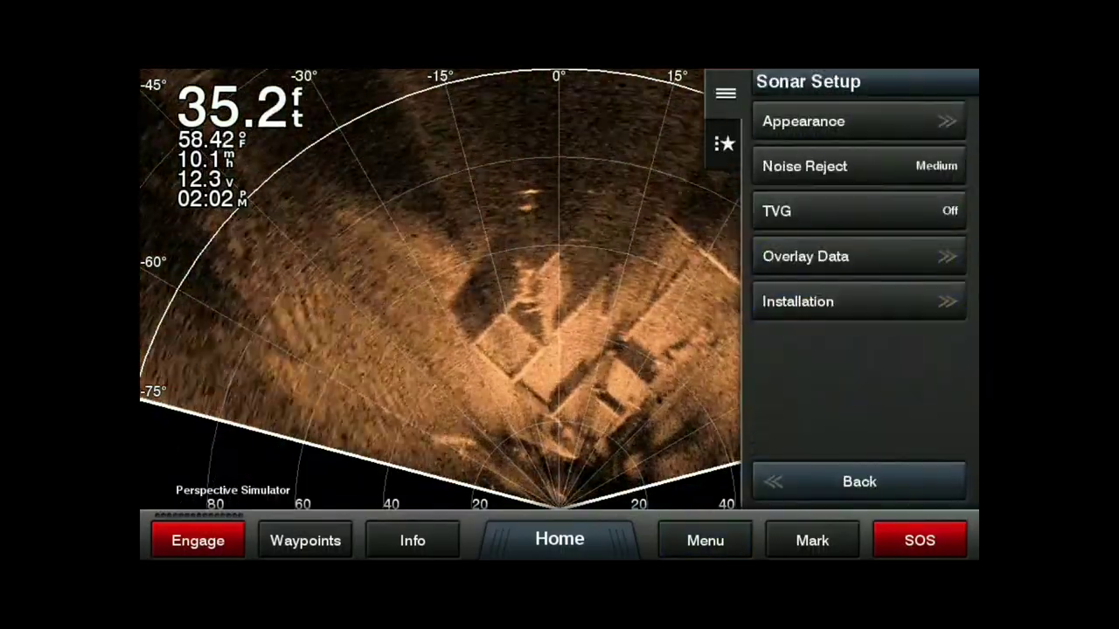
pyautogui.click(859, 121)
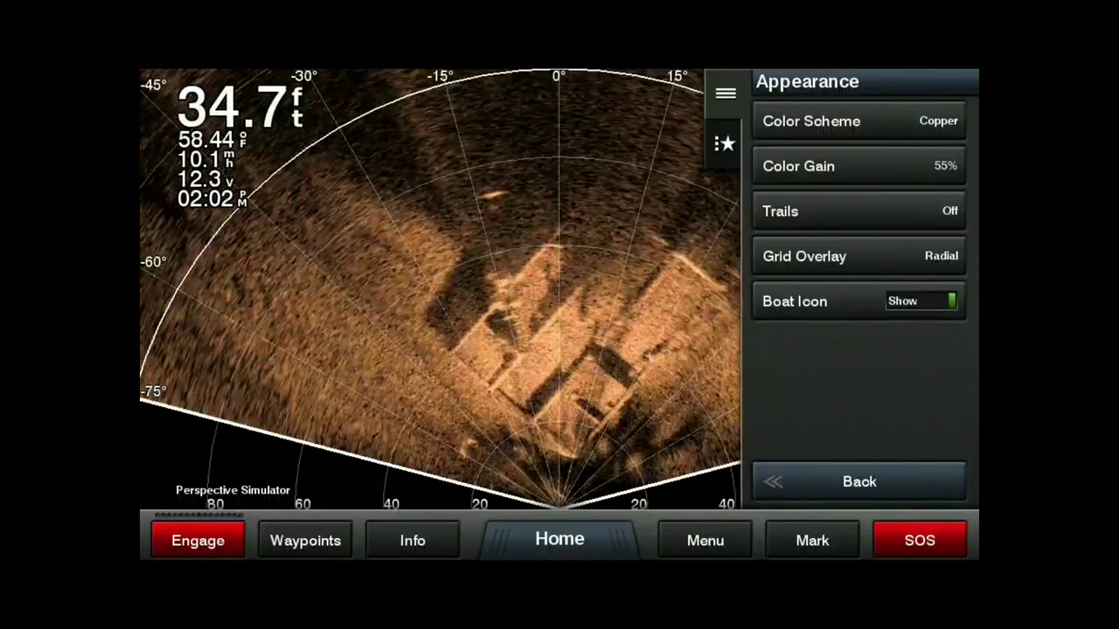
pyautogui.click(859, 482)
pyautogui.click(859, 167)
pyautogui.click(859, 121)
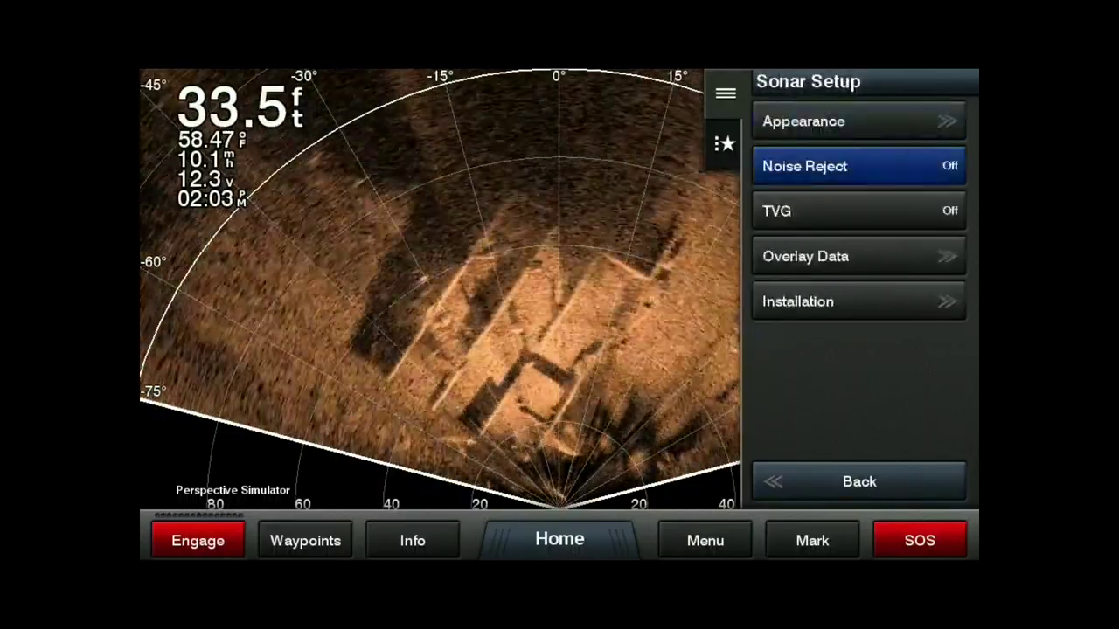
# - Step Noise Reject through Low and Medium, and set it to High
pyautogui.click(859, 166)
pyautogui.click(859, 166)
pyautogui.click(859, 166)
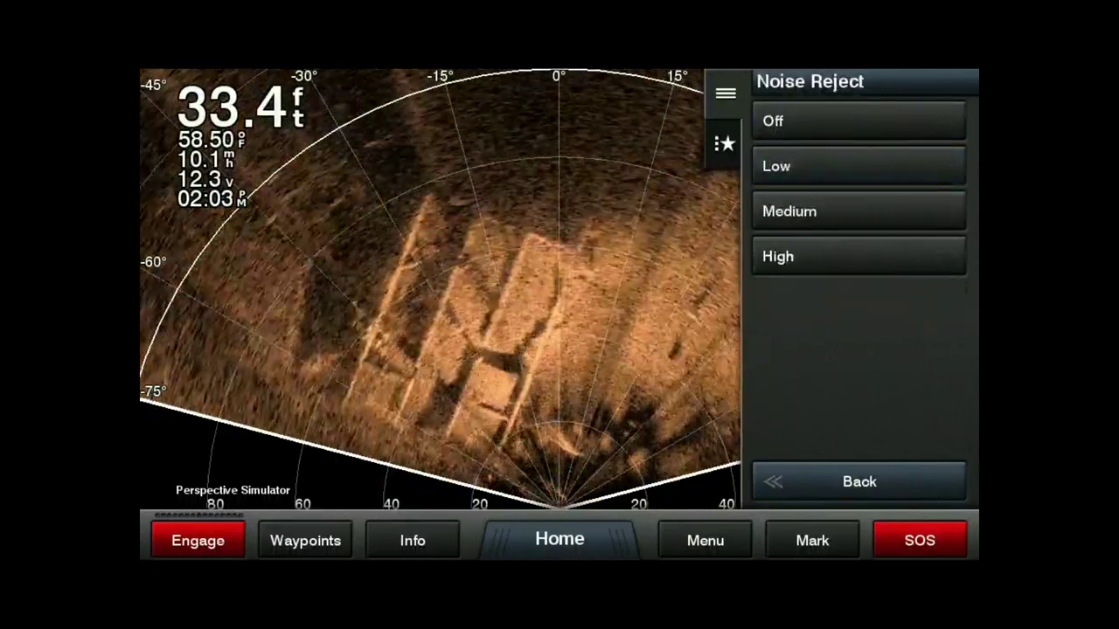
pyautogui.click(859, 211)
pyautogui.click(859, 166)
pyautogui.click(859, 210)
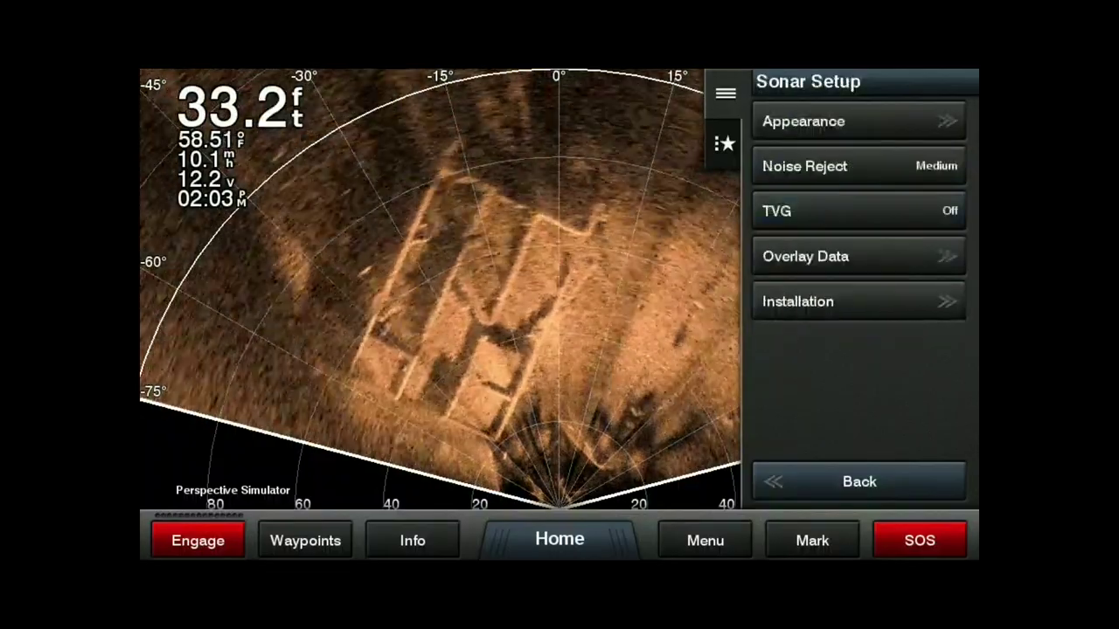
pyautogui.click(859, 166)
pyautogui.click(859, 256)
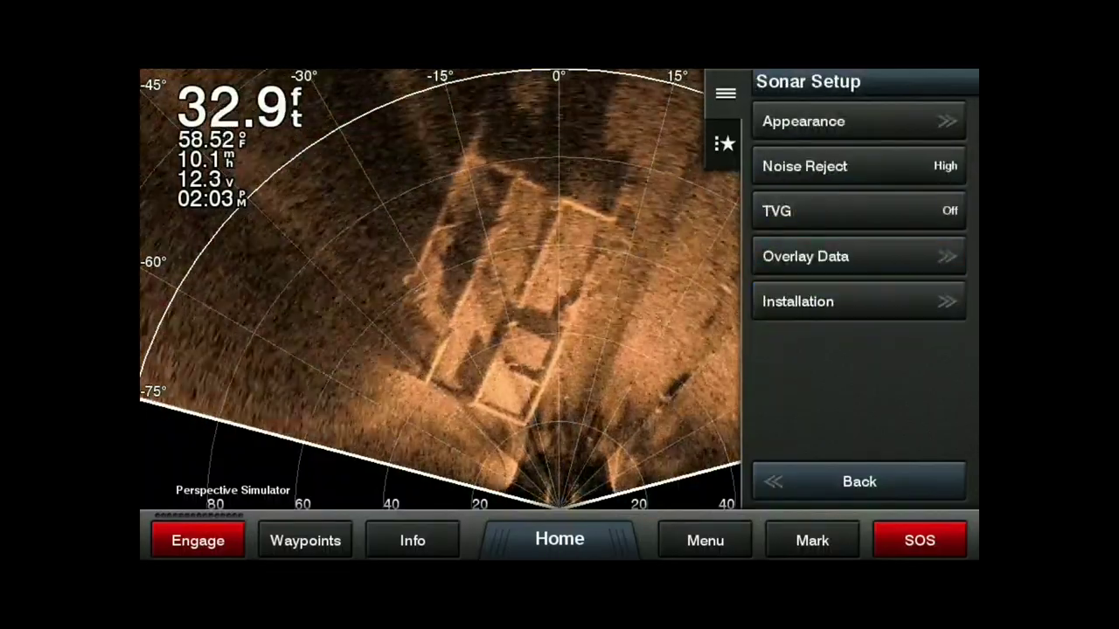
# - Turn Noise Reject off, try the Low and Medium TVG levels, and set TVG back to Off
pyautogui.click(859, 166)
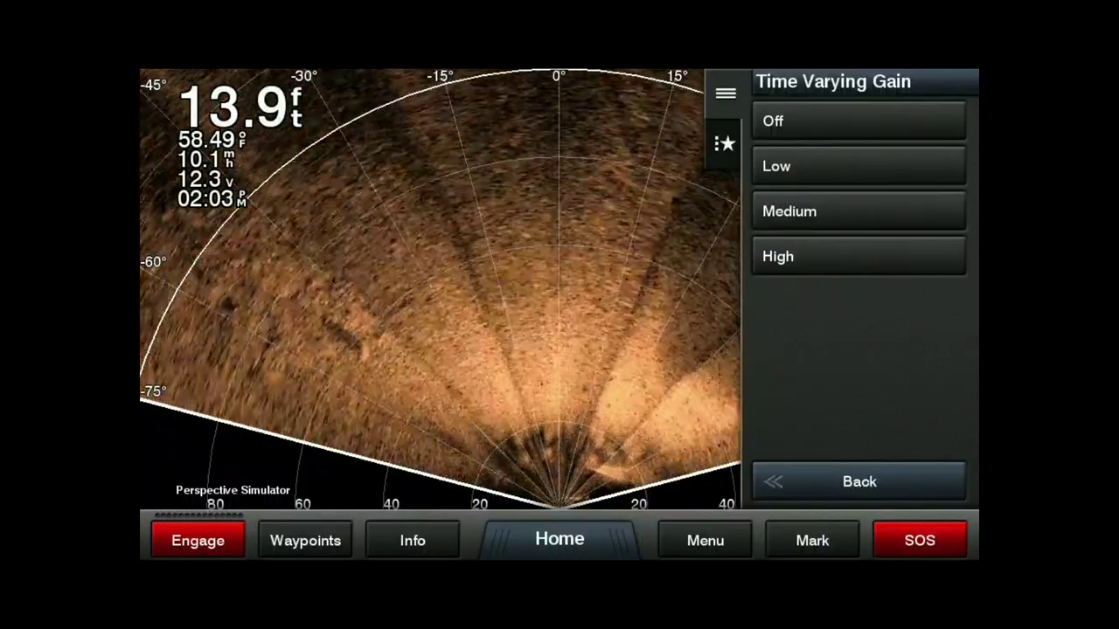
pyautogui.click(859, 166)
pyautogui.click(859, 212)
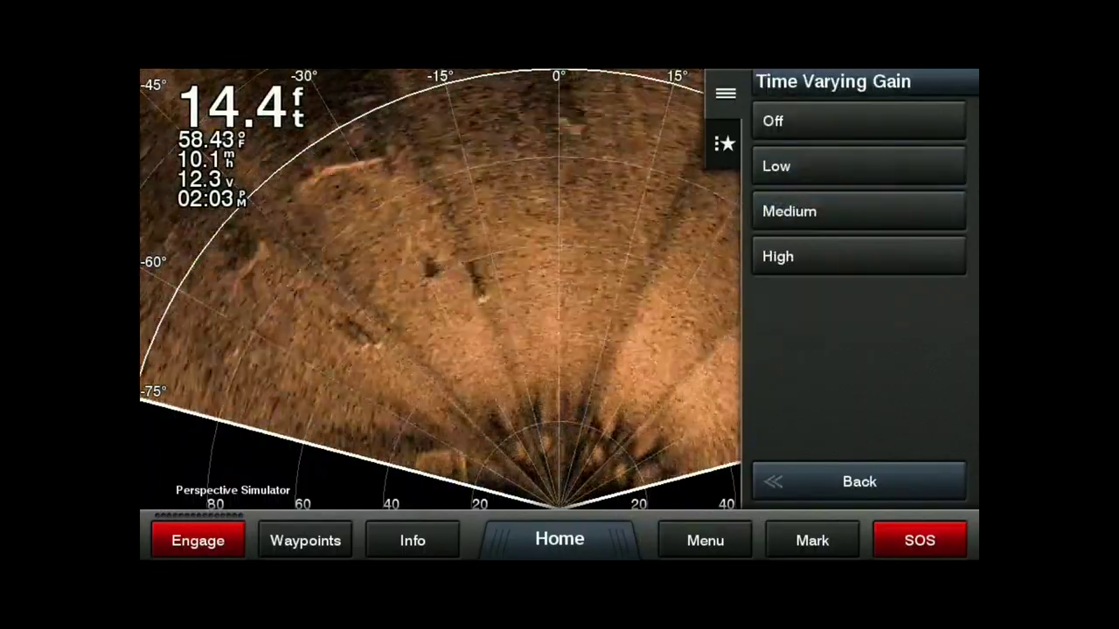
pyautogui.click(860, 120)
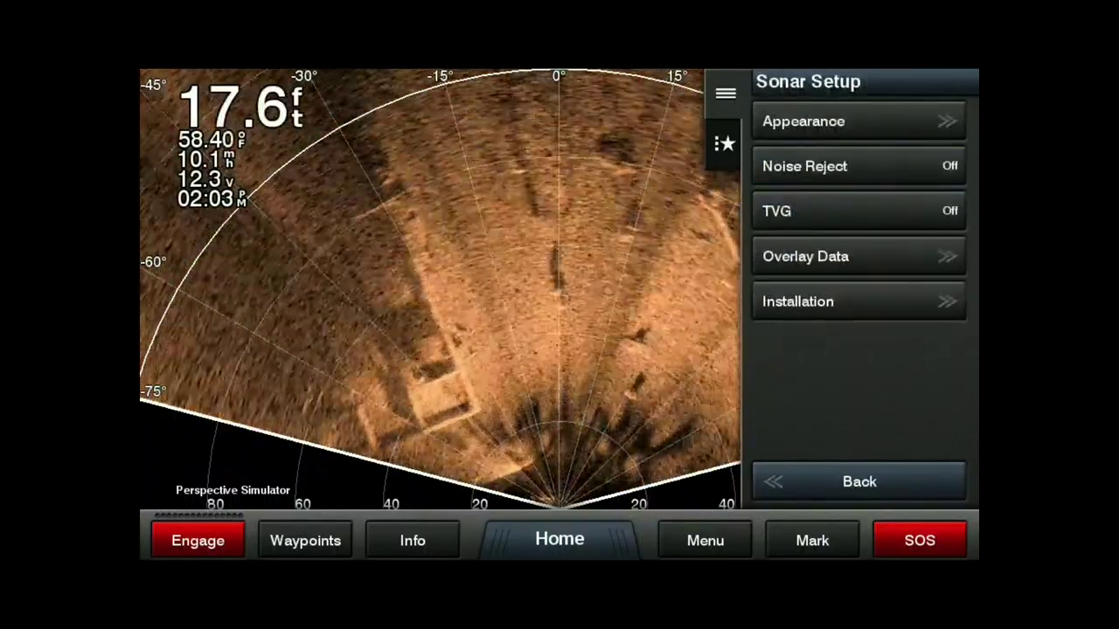
# - Hide the depth, water temperature, unit voltage, time of day and speed in the sonar overlay data, and return to Sonar Setup
pyautogui.click(859, 256)
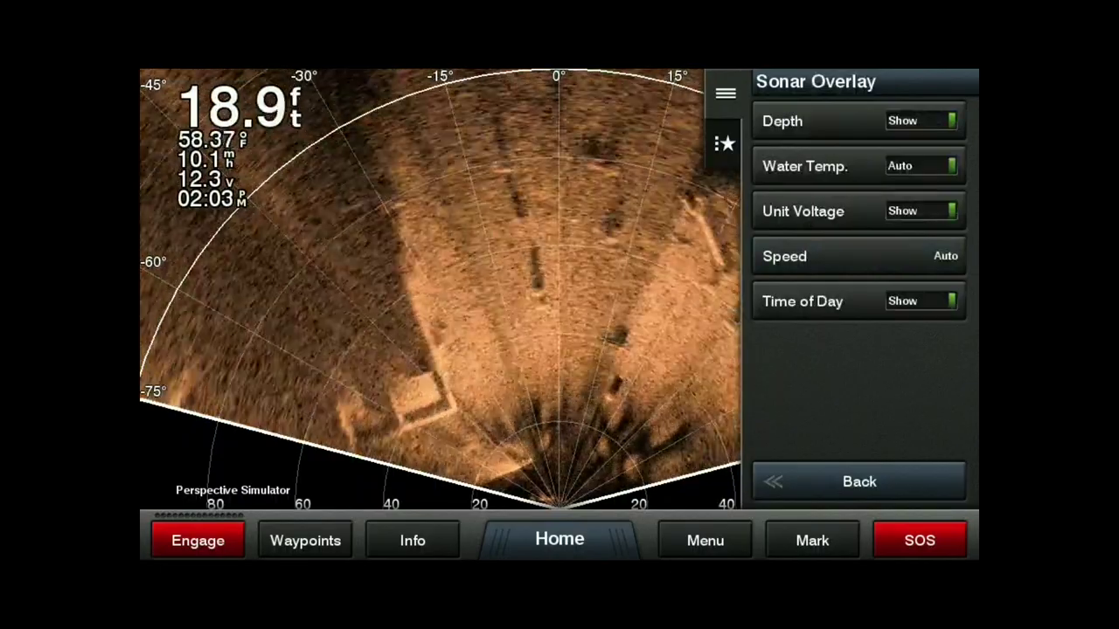
pyautogui.click(859, 121)
pyautogui.click(859, 165)
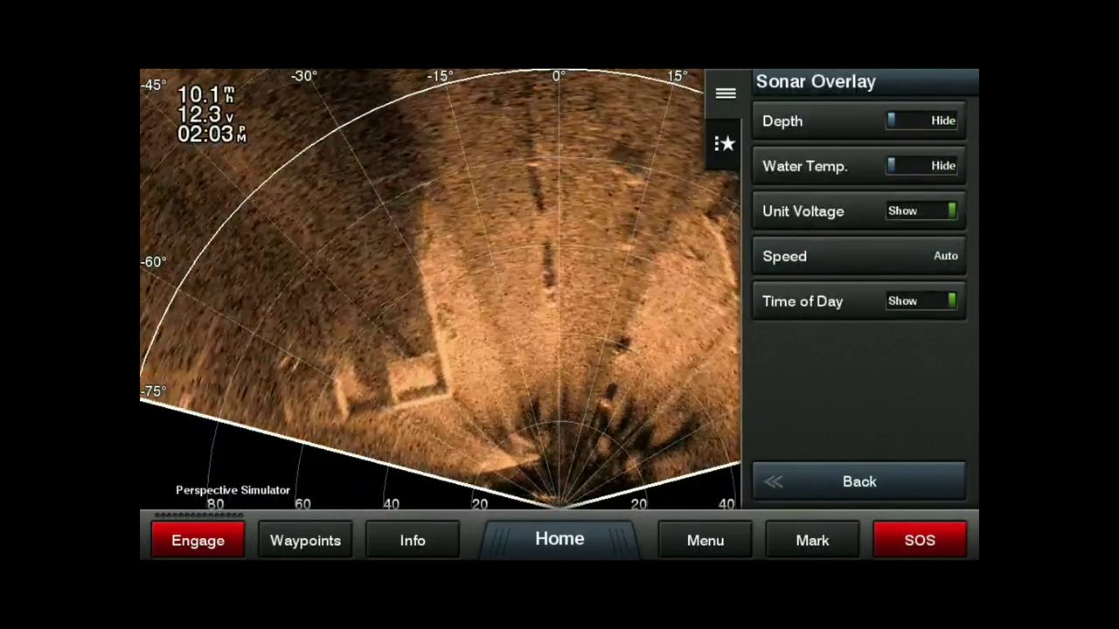
pyautogui.click(860, 211)
pyautogui.click(859, 301)
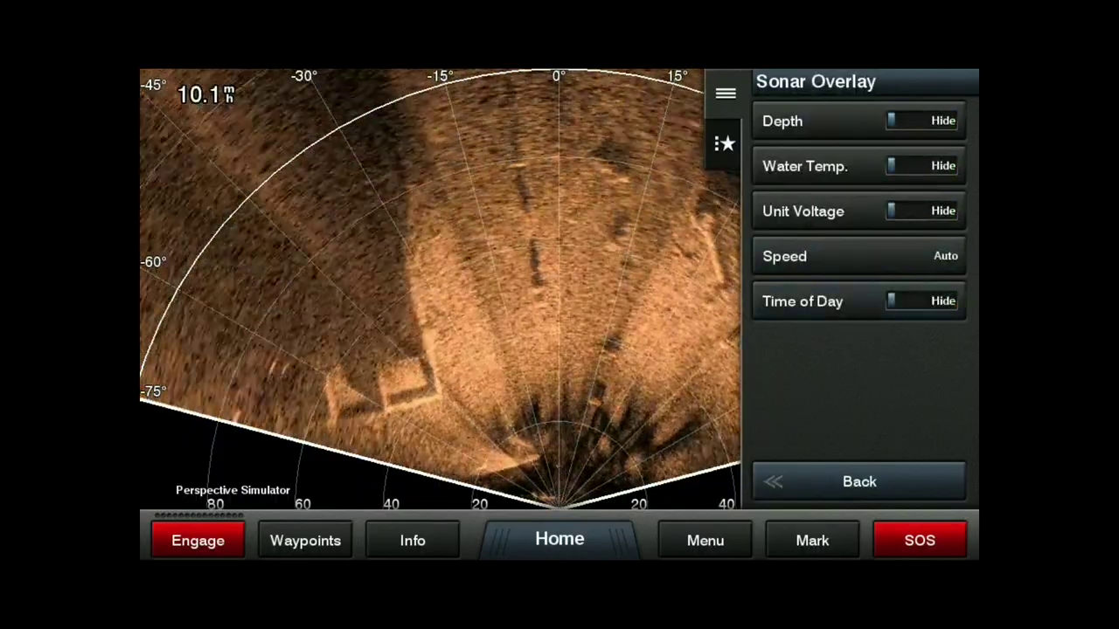
pyautogui.click(859, 256)
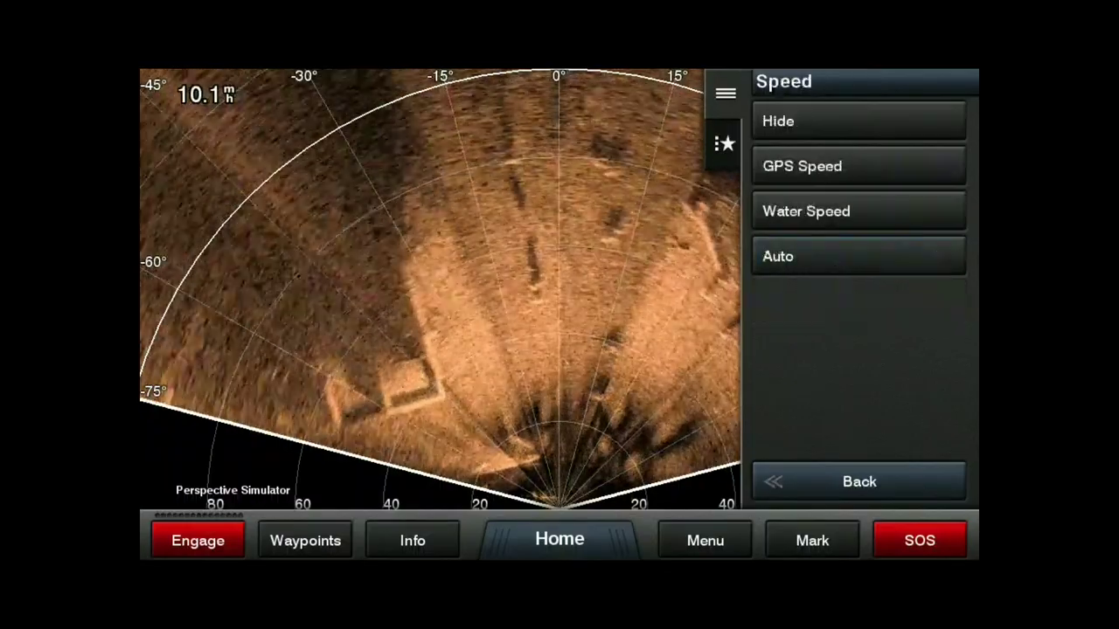
pyautogui.click(859, 122)
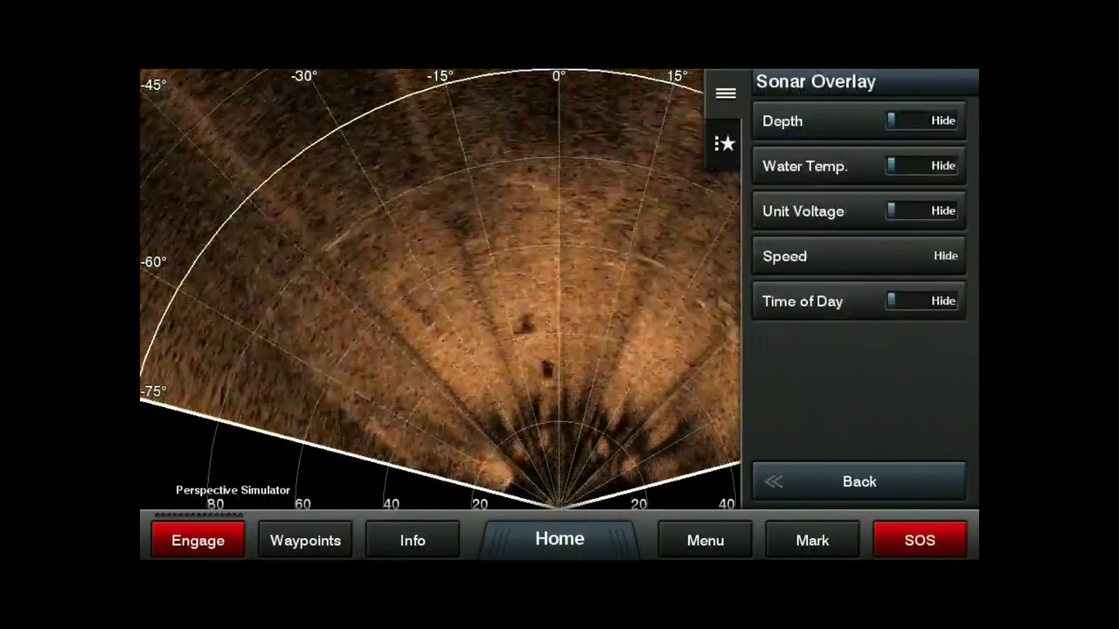
pyautogui.click(859, 481)
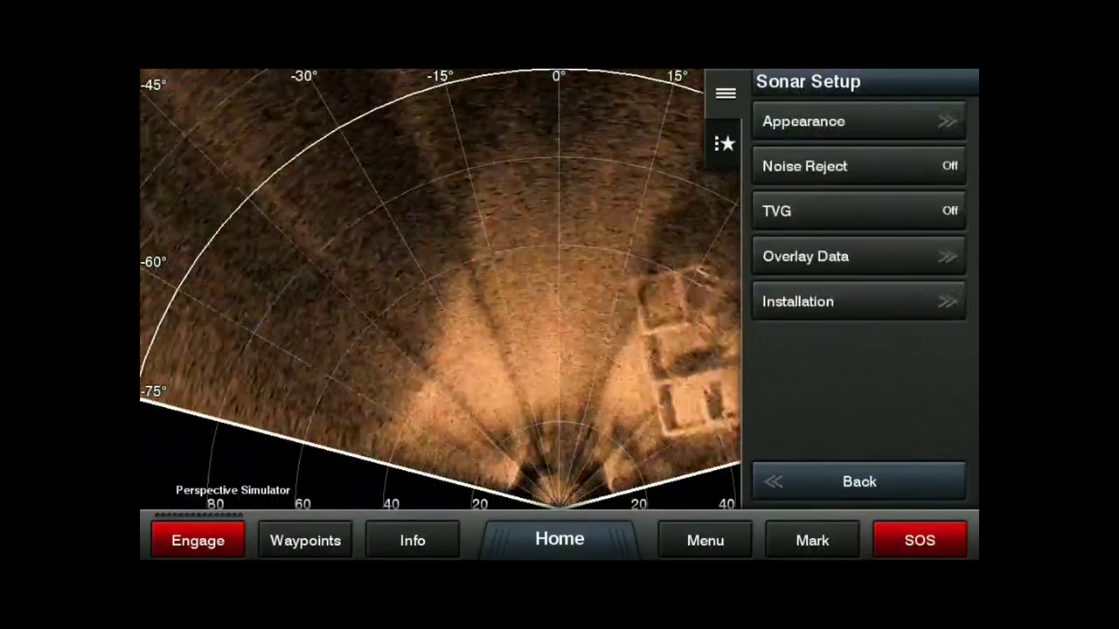
# - In the sonar's installation settings, turn Use AHRS off and toggle the Flipped option
pyautogui.click(859, 301)
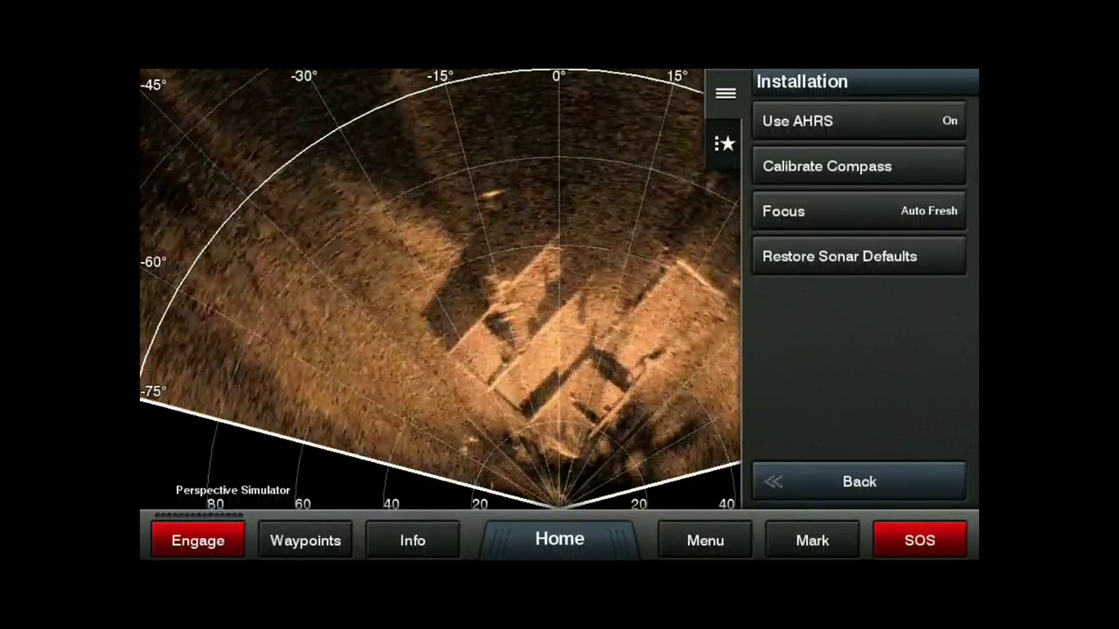
pyautogui.click(859, 121)
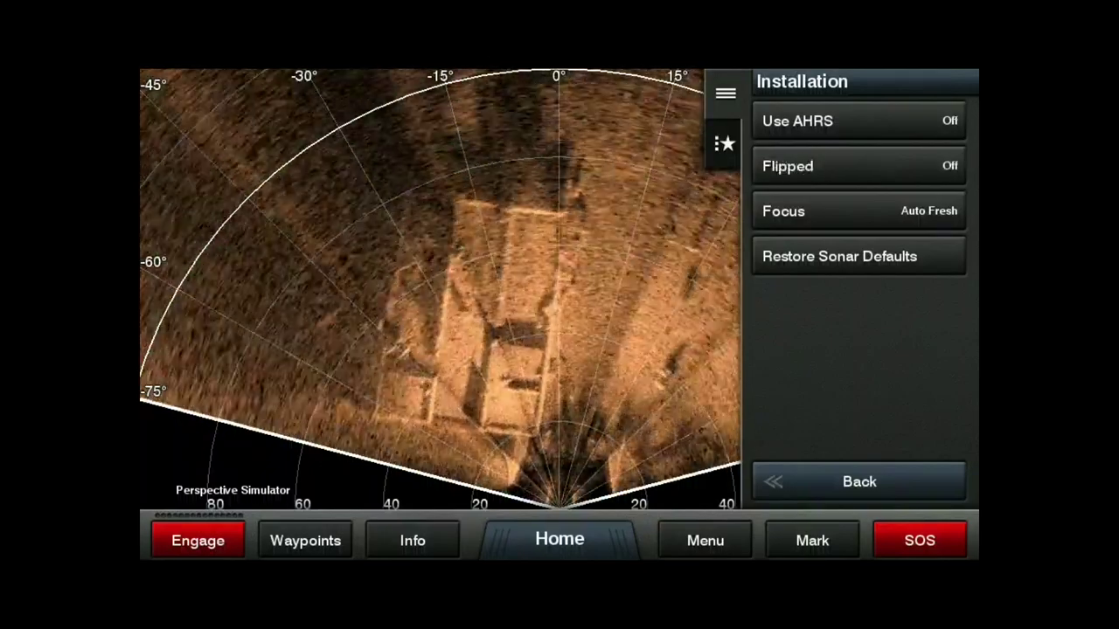
pyautogui.click(859, 167)
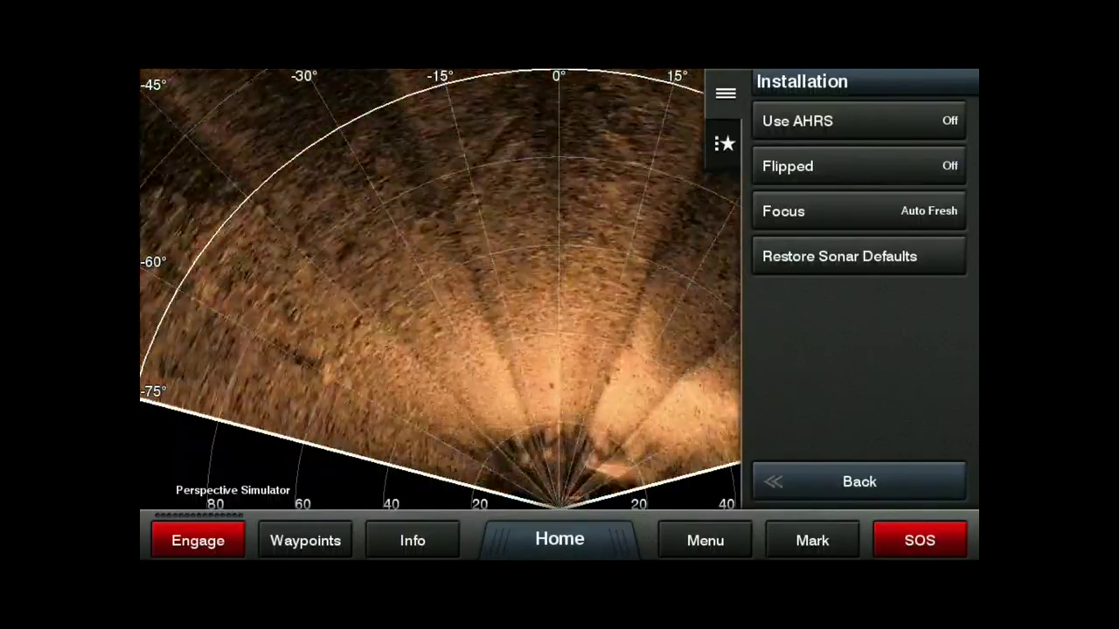
pyautogui.click(858, 166)
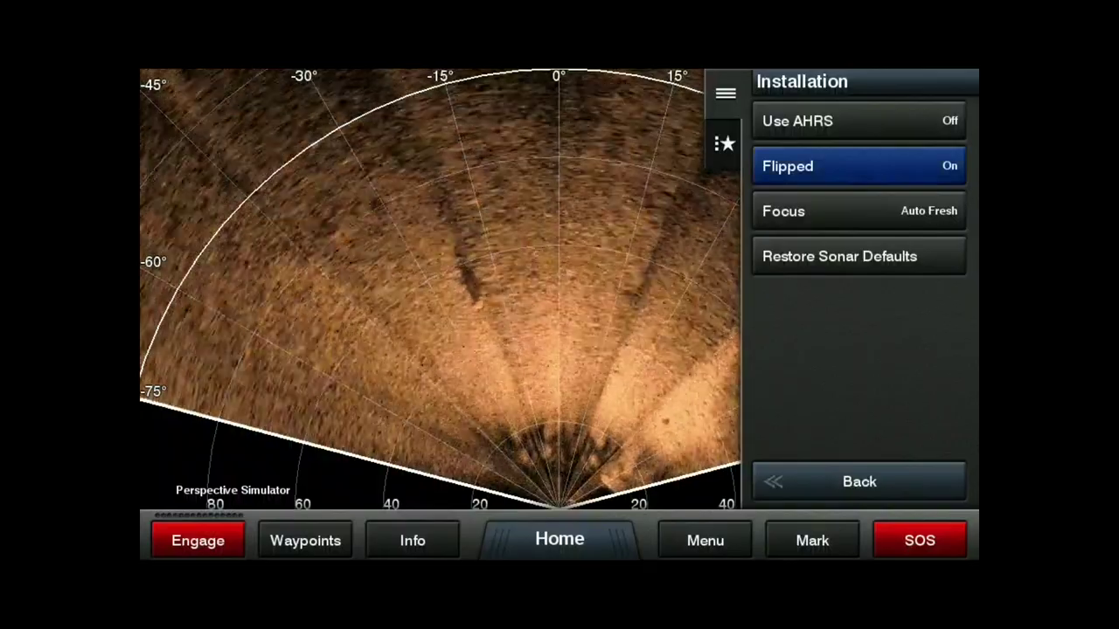
# - Turn Use AHRS back on, view the compass calibration instructions, and exit without beginning the calibration
pyautogui.click(860, 121)
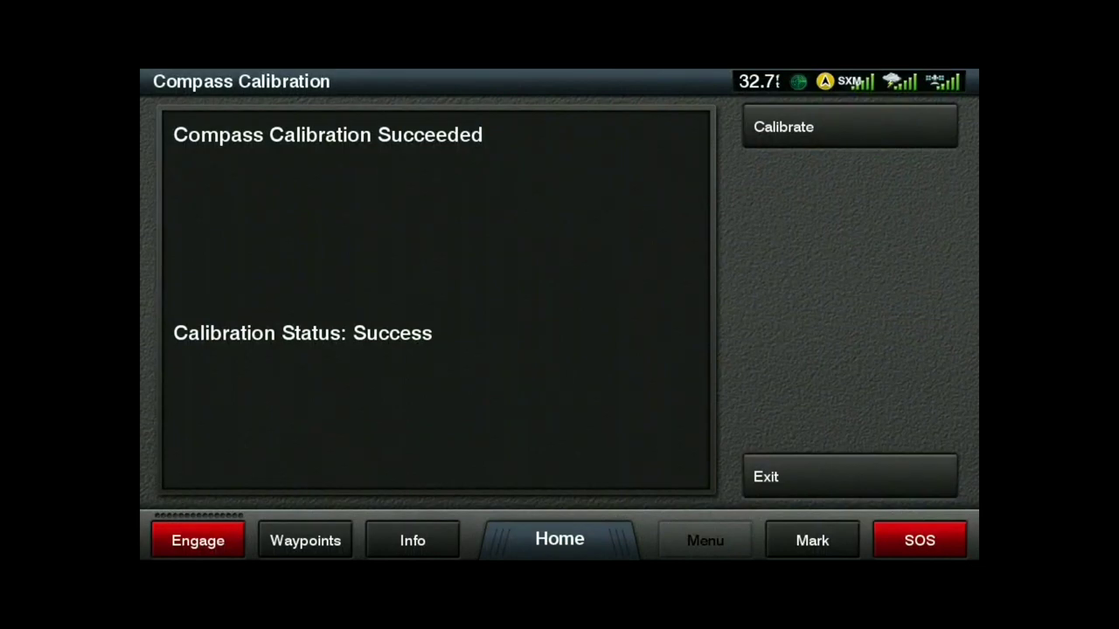
pyautogui.click(850, 127)
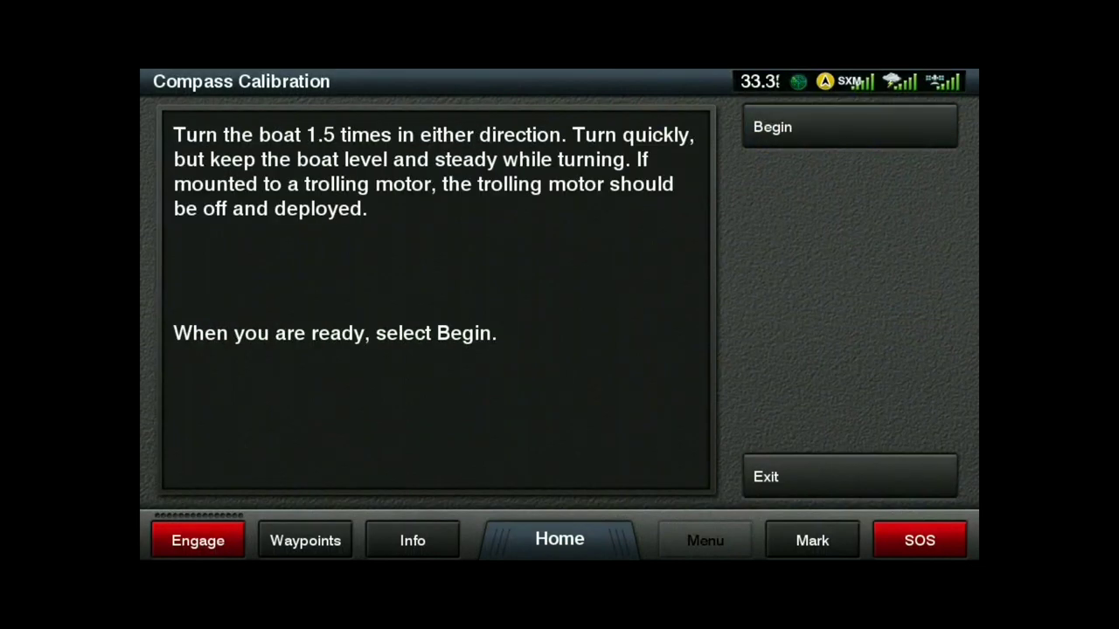
pyautogui.click(849, 476)
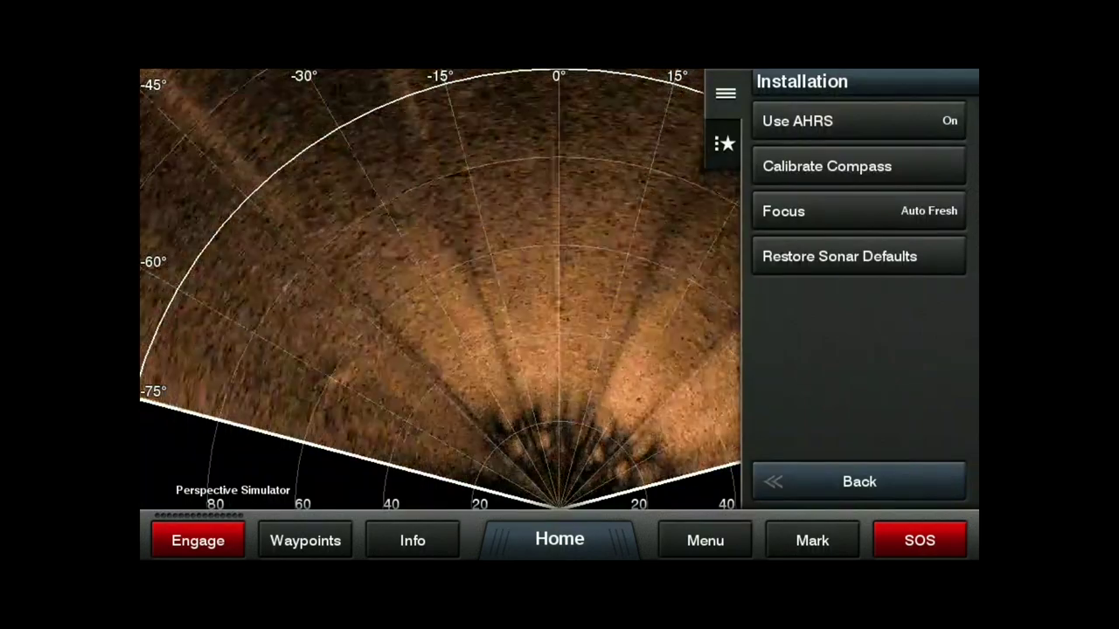
# - Set the sonar Focus to 0, try Auto Fresh and Auto Salt, and return it to Auto Fresh
pyautogui.click(839, 211)
pyautogui.moveTo(811, 483)
pyautogui.mouseDown()
pyautogui.moveTo(811, 268)
pyautogui.moveTo(810, 481)
pyautogui.mouseUp()
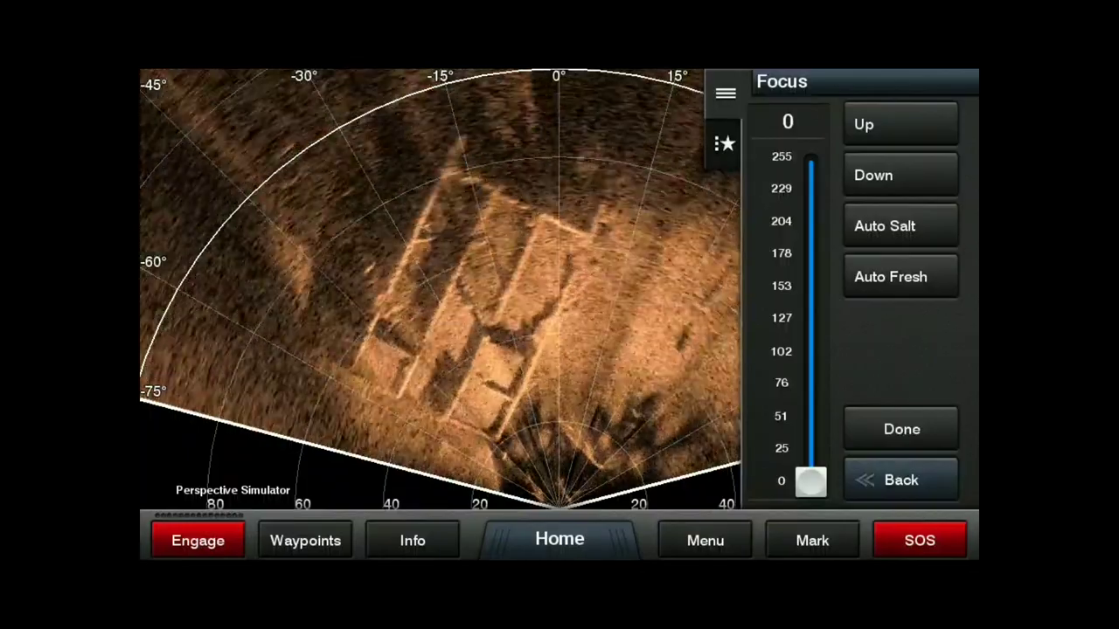
pyautogui.click(900, 278)
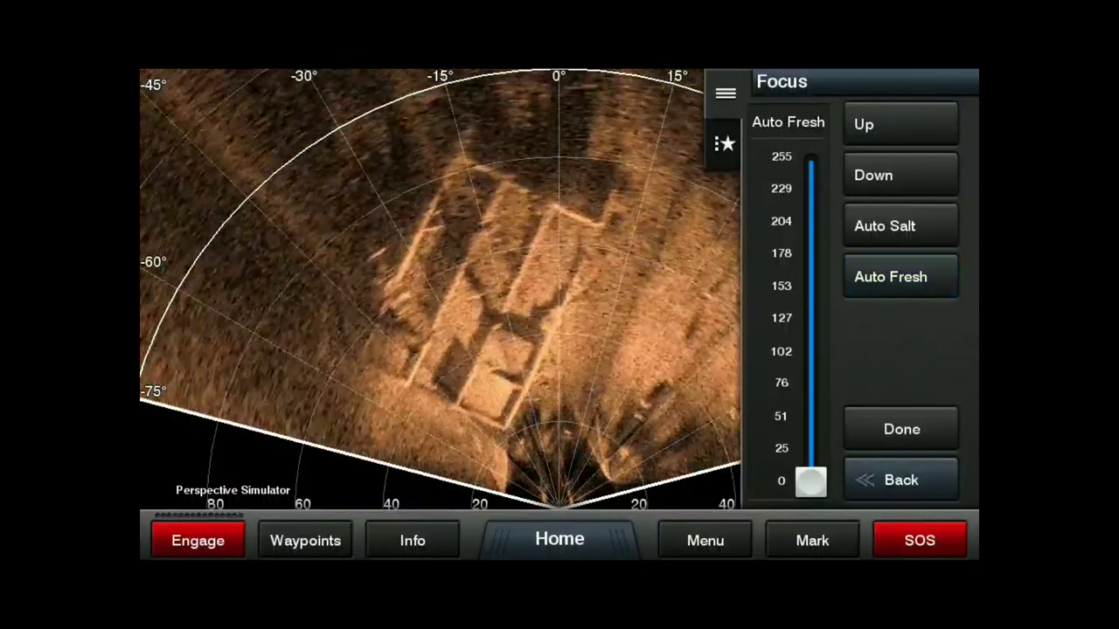
pyautogui.click(900, 225)
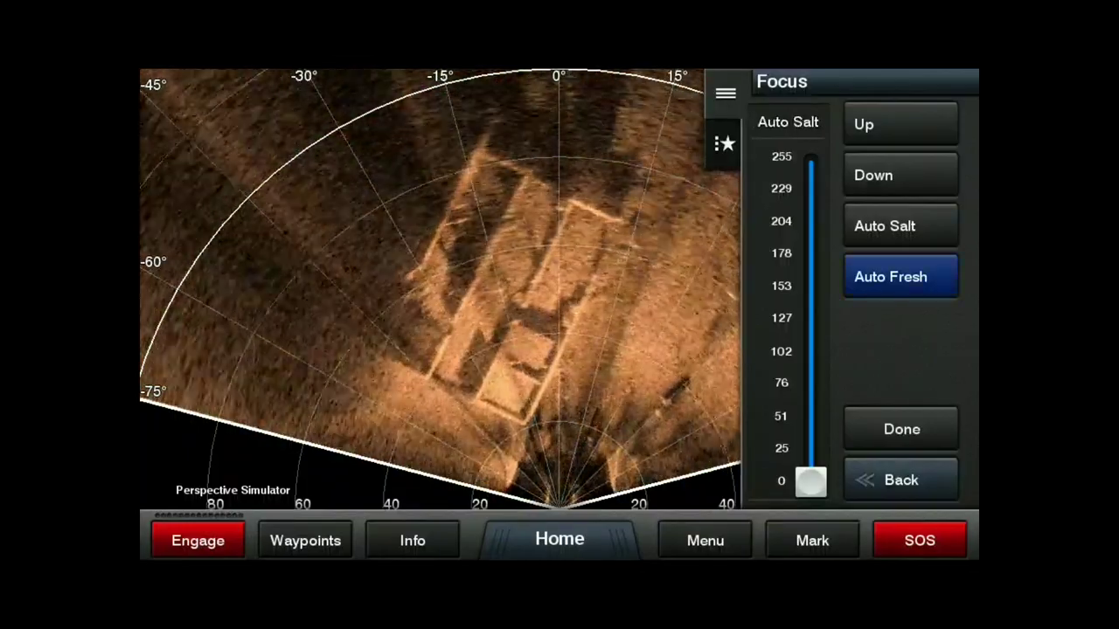
pyautogui.click(900, 277)
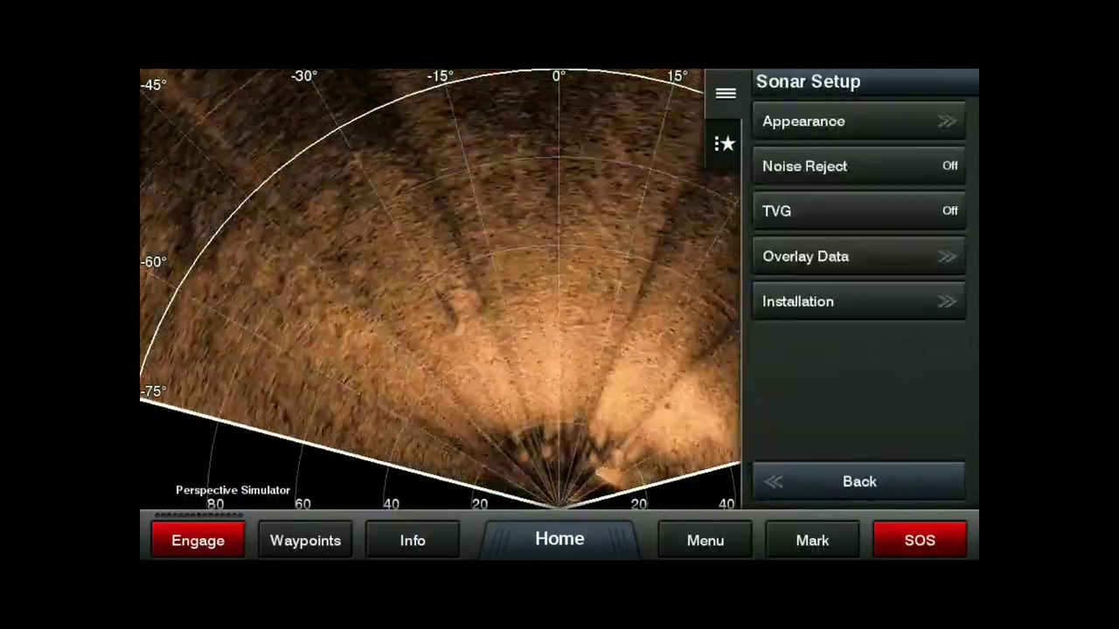
pyautogui.click(859, 301)
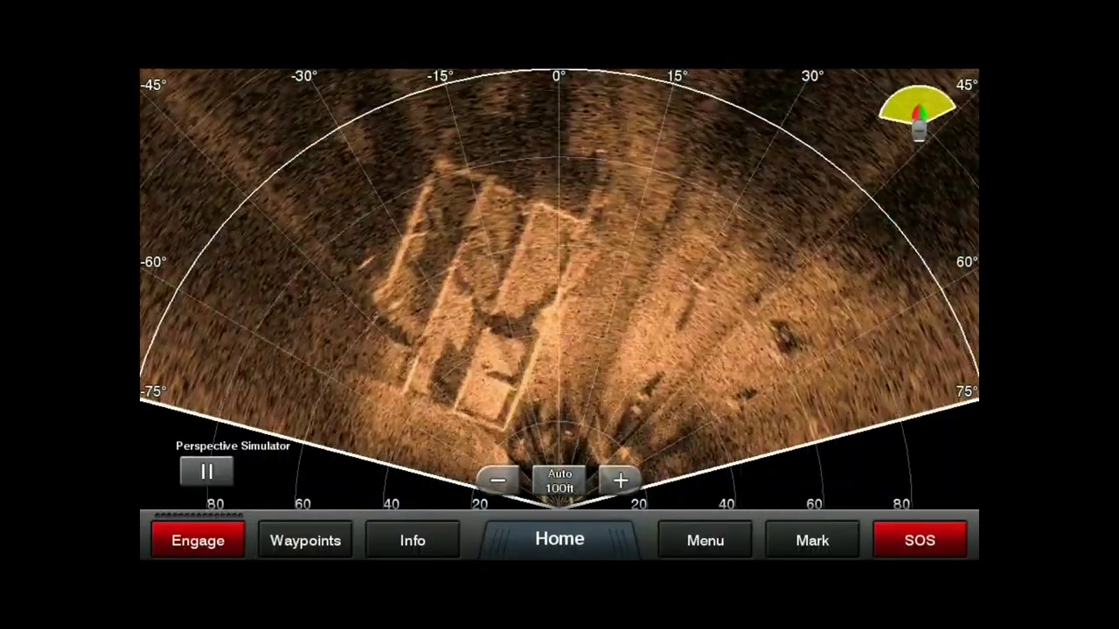
# - Add a new combo page, review the available layouts, and keep the side-by-side two-window layout
pyautogui.click(560, 539)
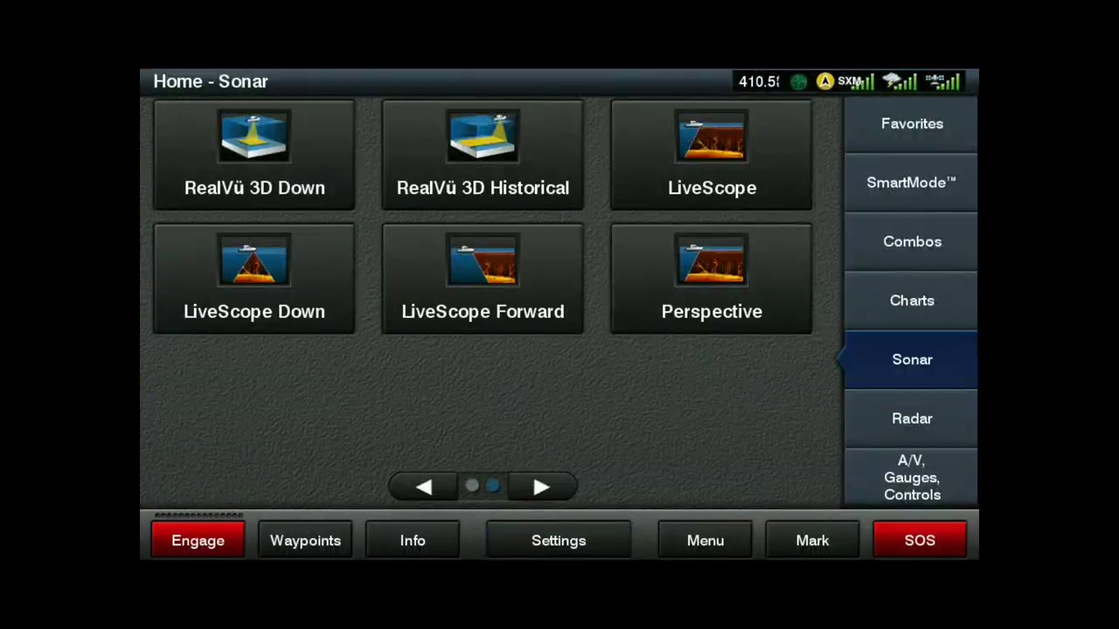
pyautogui.click(911, 242)
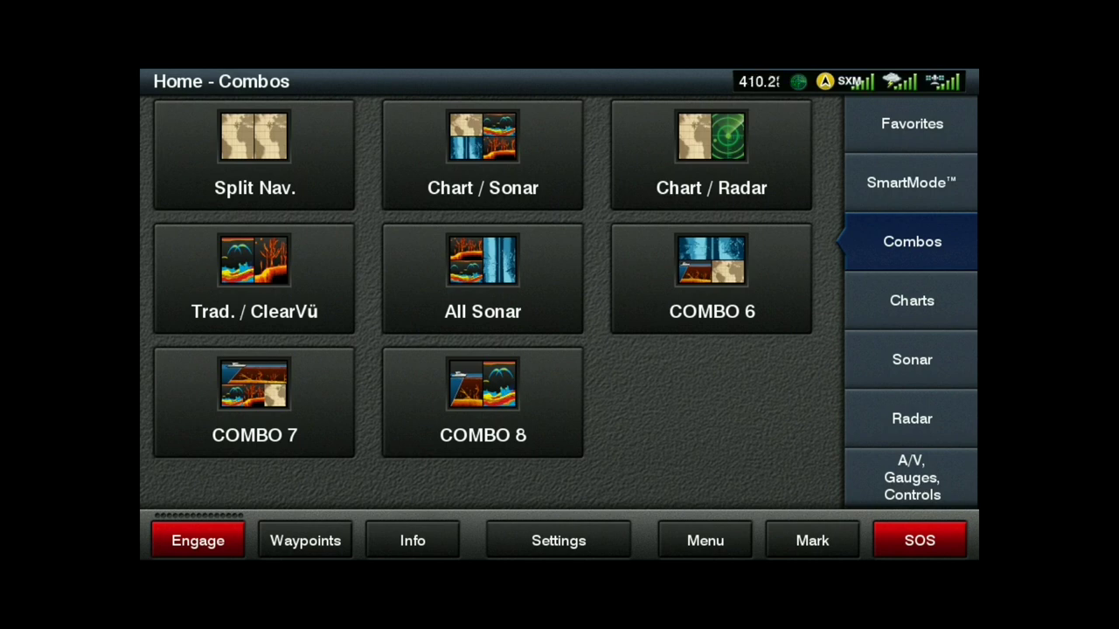
pyautogui.click(705, 540)
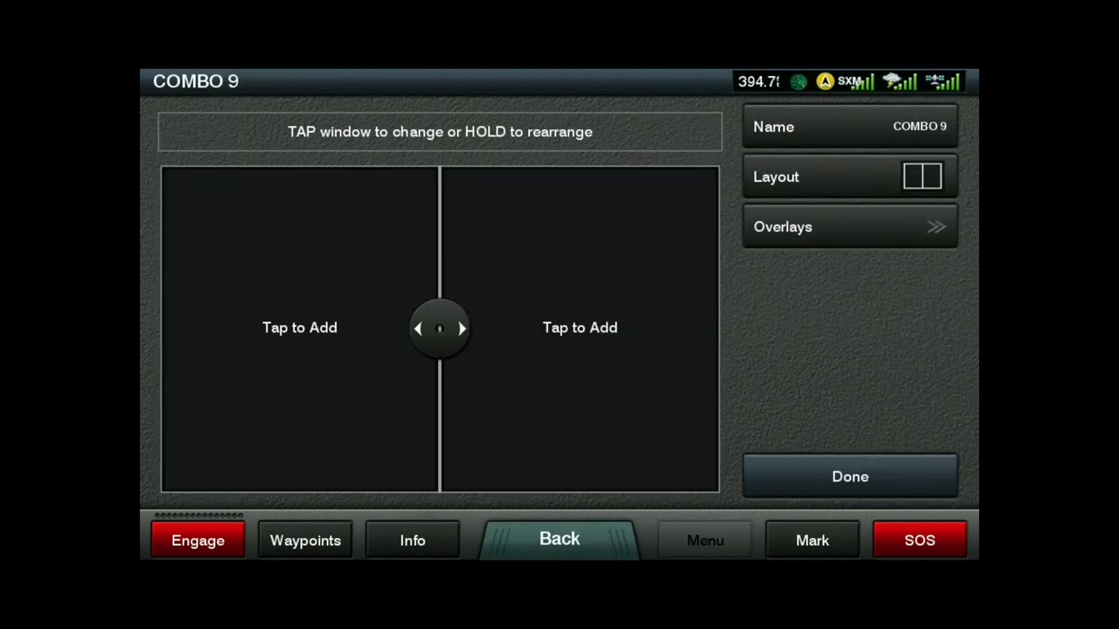
pyautogui.click(839, 177)
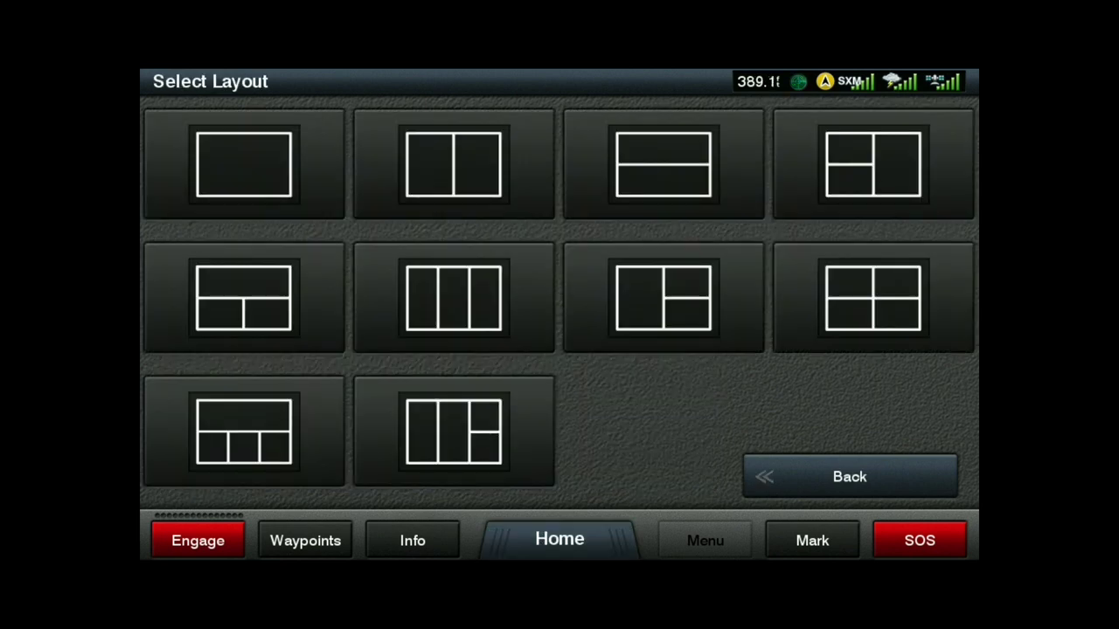
pyautogui.click(849, 476)
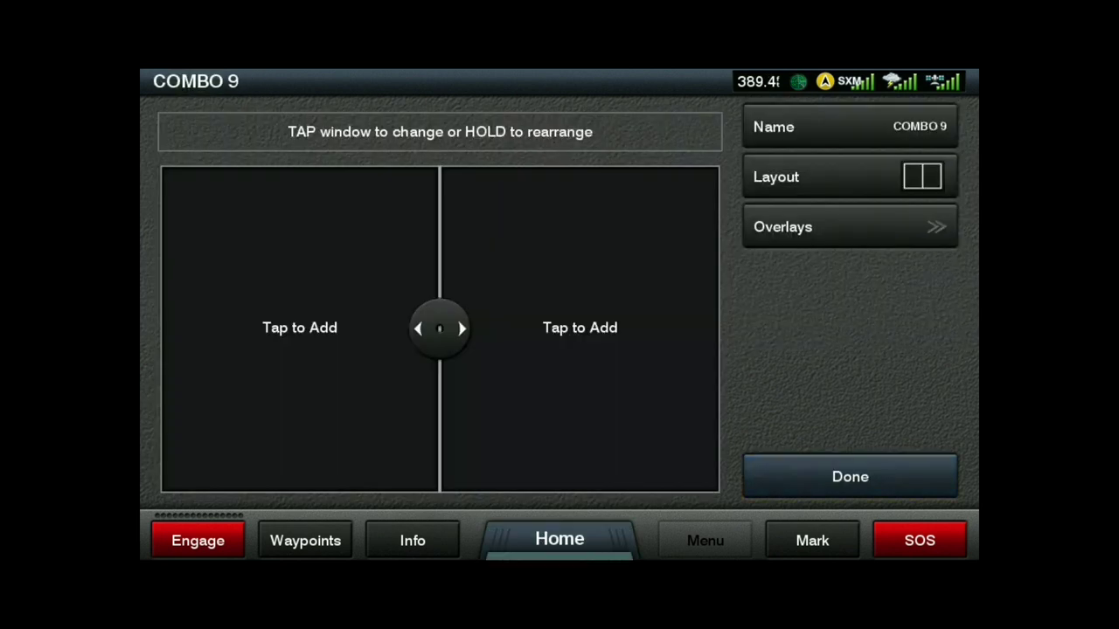
# - Add the Perspective sonar view to the left window of COMBO 9
pyautogui.click(300, 327)
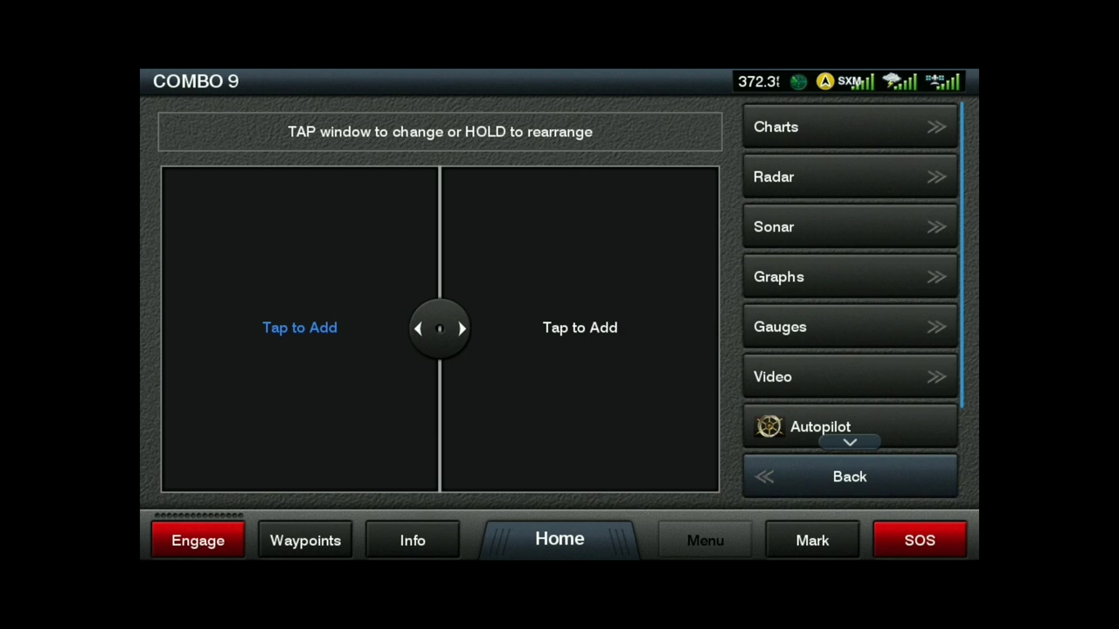
pyautogui.click(849, 226)
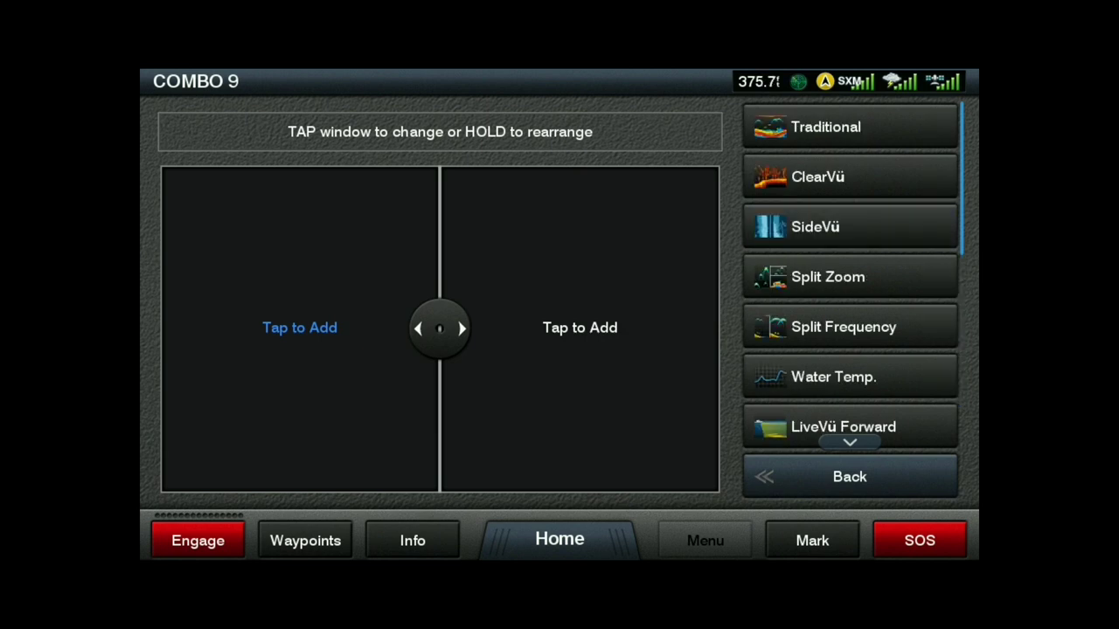
pyautogui.scroll(-5, 850, 288)
pyautogui.scroll(-4, 850, 289)
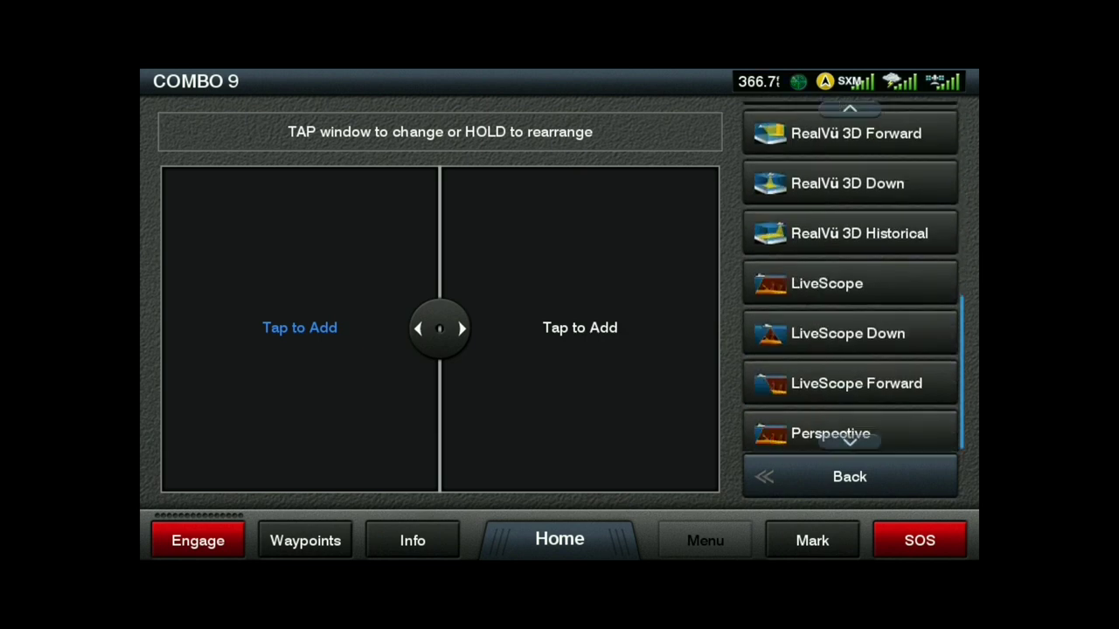
pyautogui.click(830, 427)
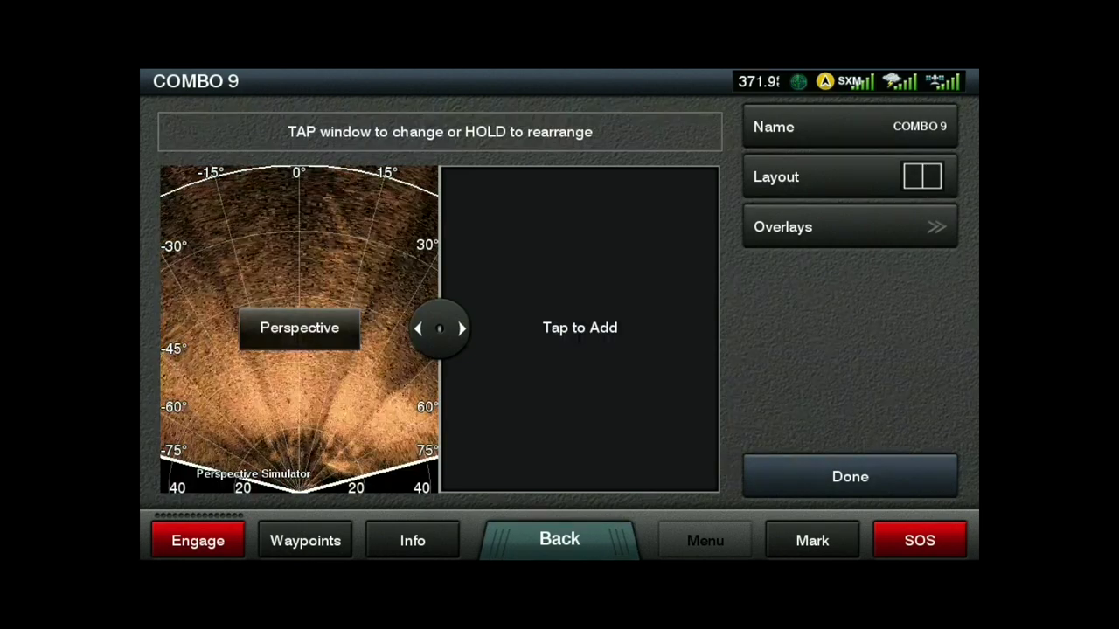
# - Add the Nav. Chart to the right window of COMBO 9 and finish the combo
pyautogui.click(580, 328)
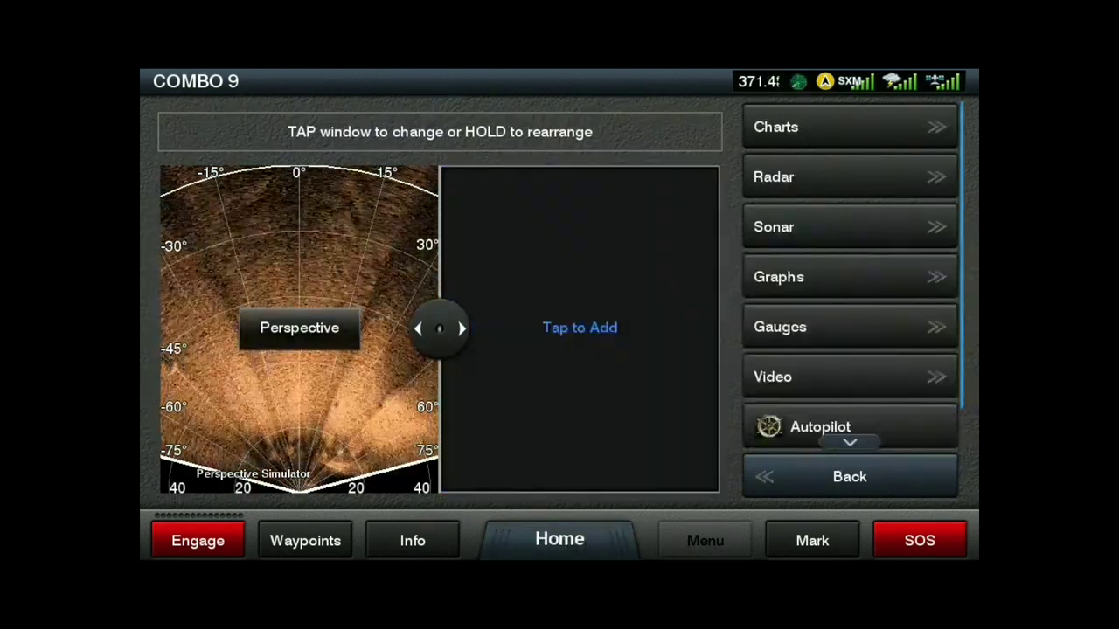
pyautogui.click(850, 127)
pyautogui.click(850, 123)
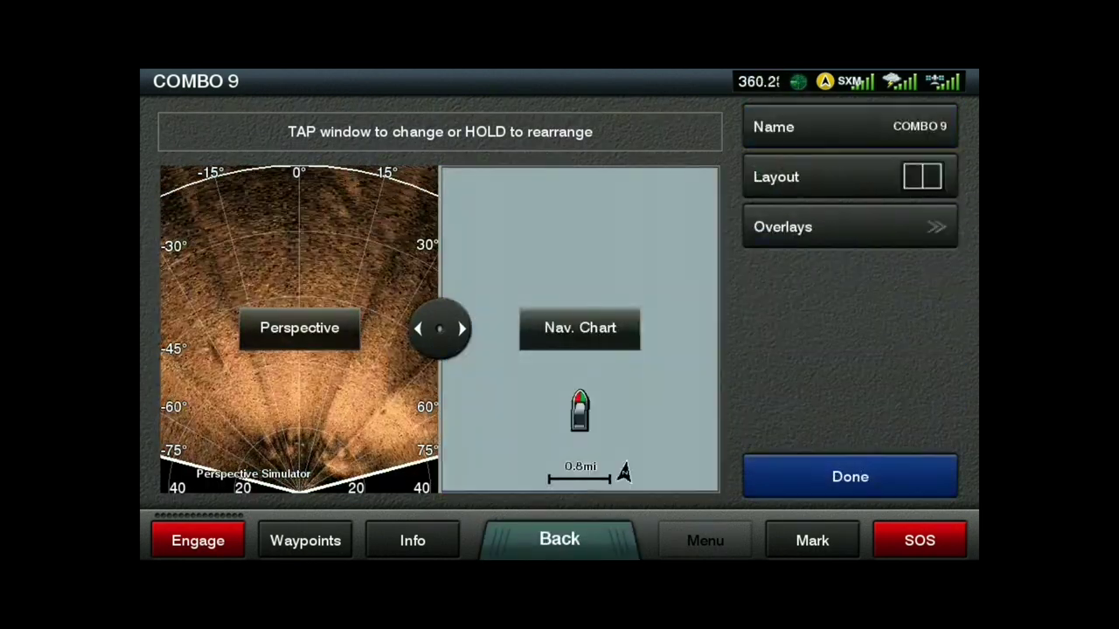
pyautogui.click(849, 476)
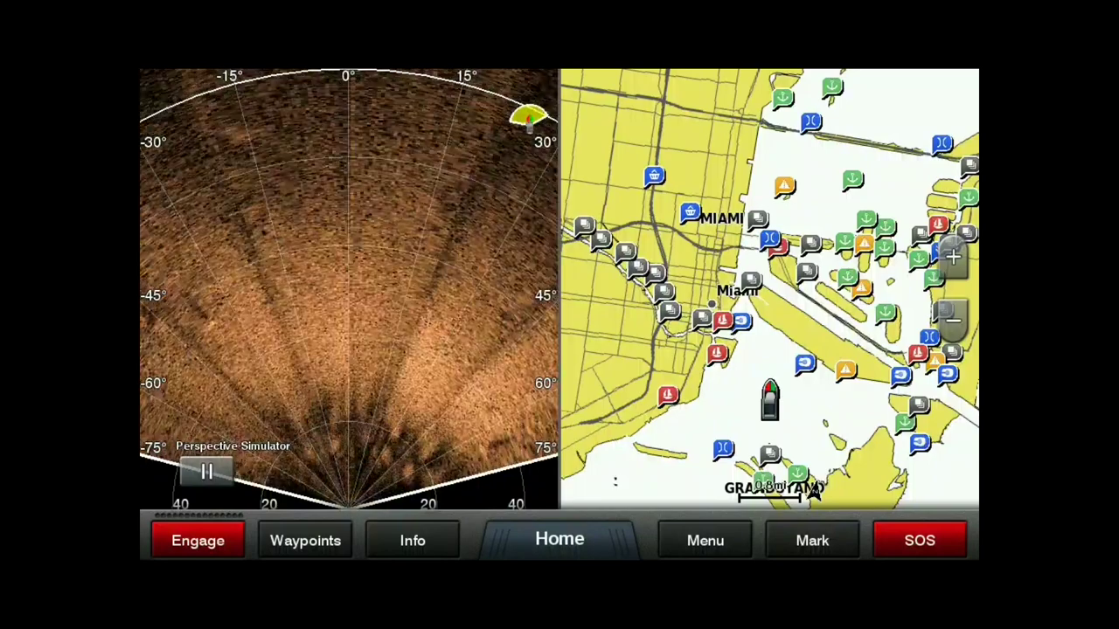
# - View the existing combo pages COMBO 6, COMBO 7 and COMBO 8
pyautogui.click(559, 539)
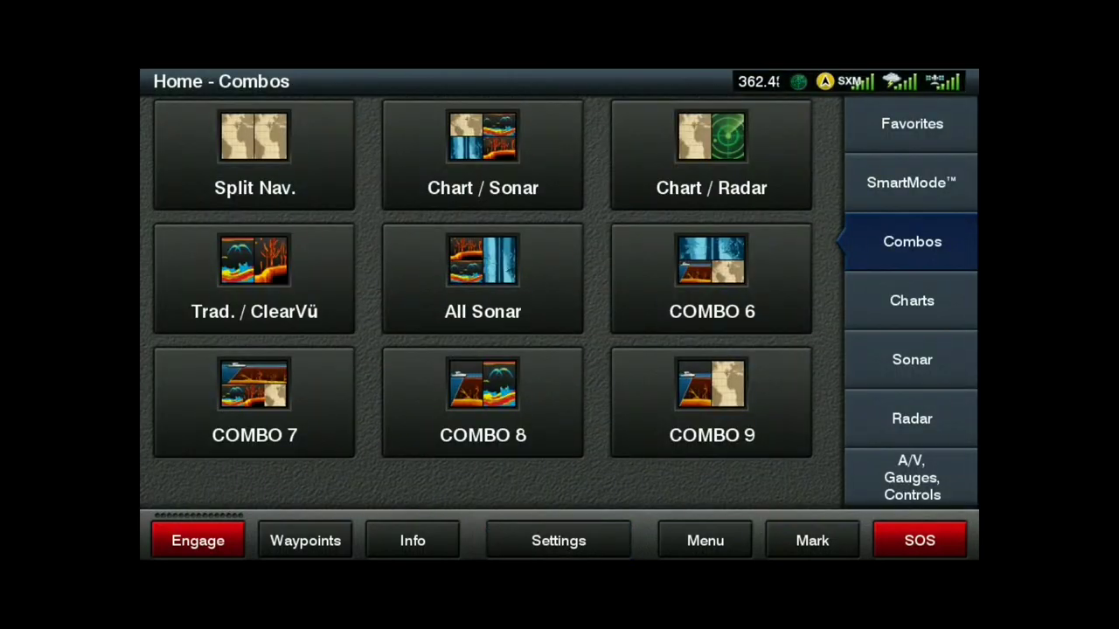
pyautogui.click(711, 279)
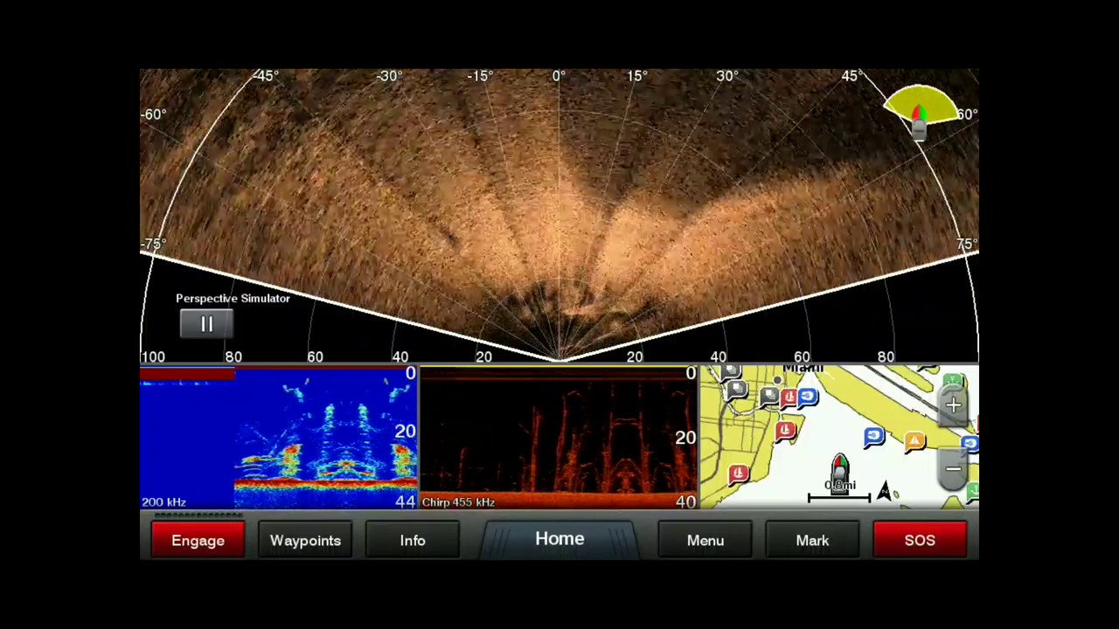
pyautogui.click(560, 539)
pyautogui.click(482, 400)
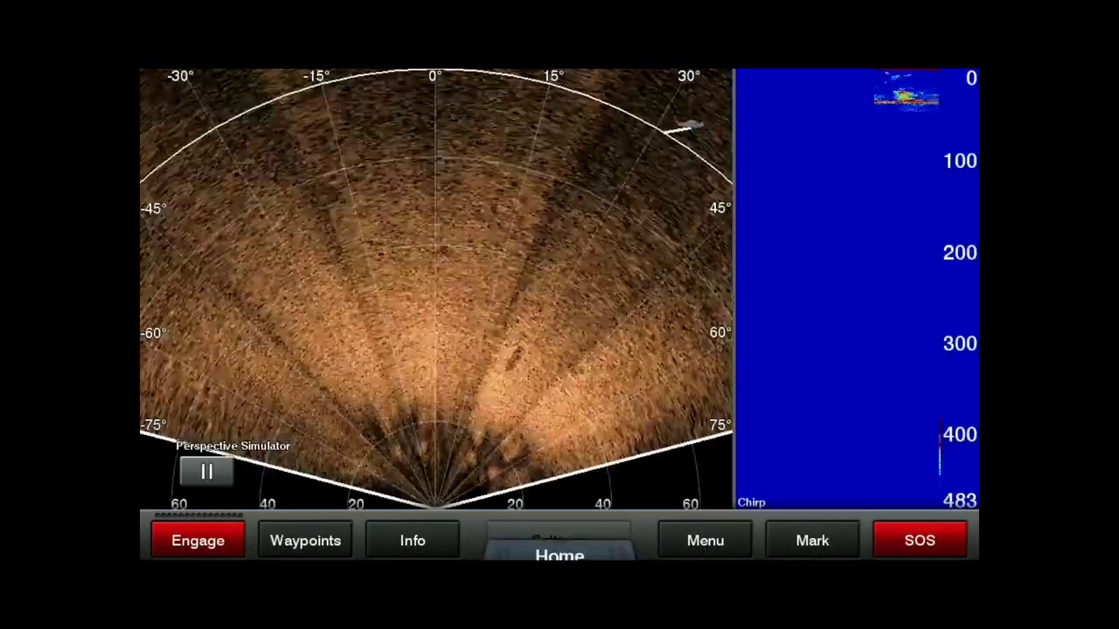